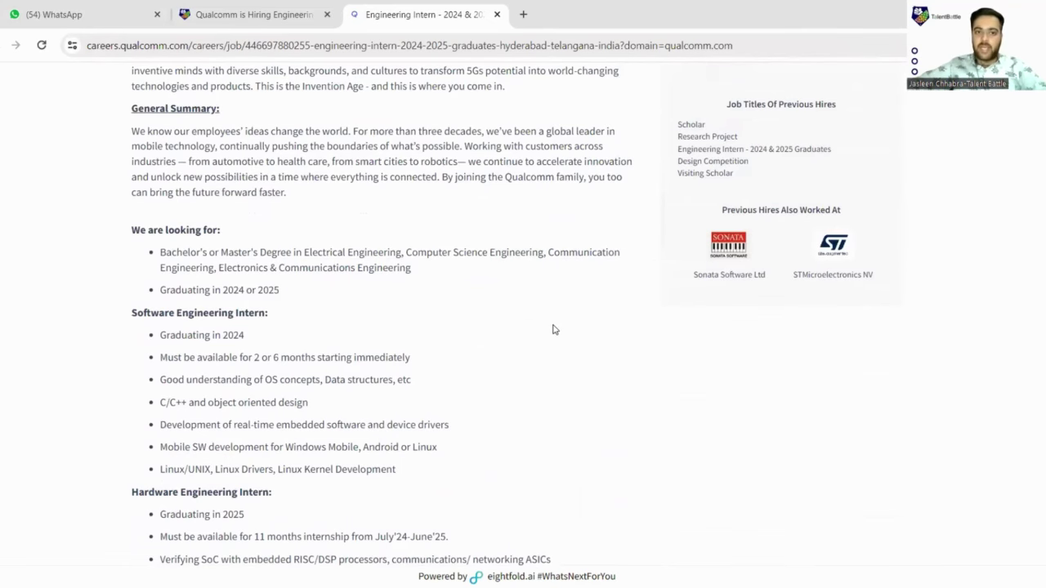
- Start the application for the Engineering Intern - 2024 & 2025 Graduates position with Apply Now
scroll(552, 330, "up", 5)
scroll(534, 322, "up", 3)
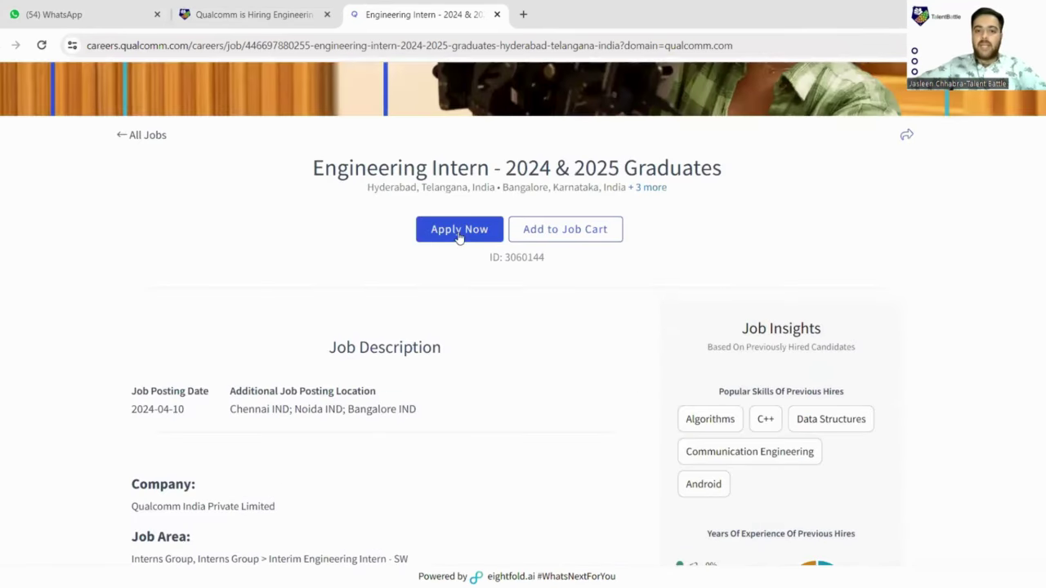
left_click(459, 237)
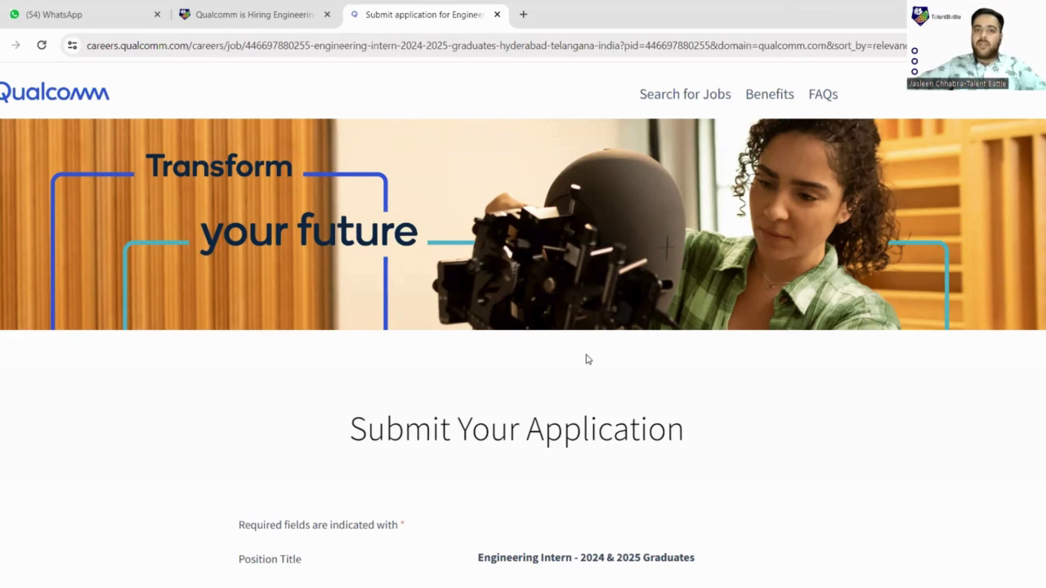
- Replace the First Name field with the applicant's correct first name
scroll(586, 359, "down", 2)
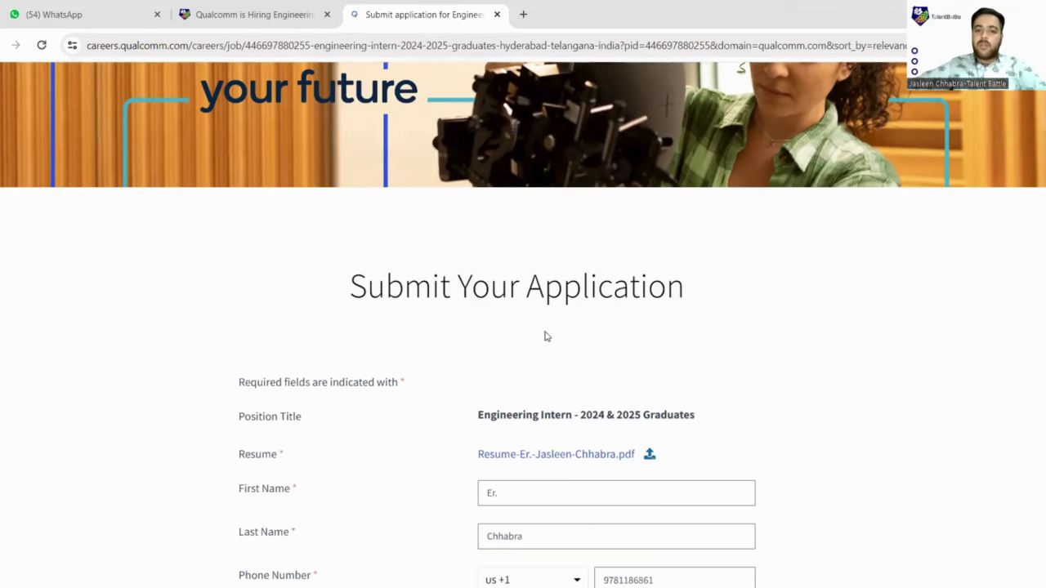
scroll(767, 418, "down", 2)
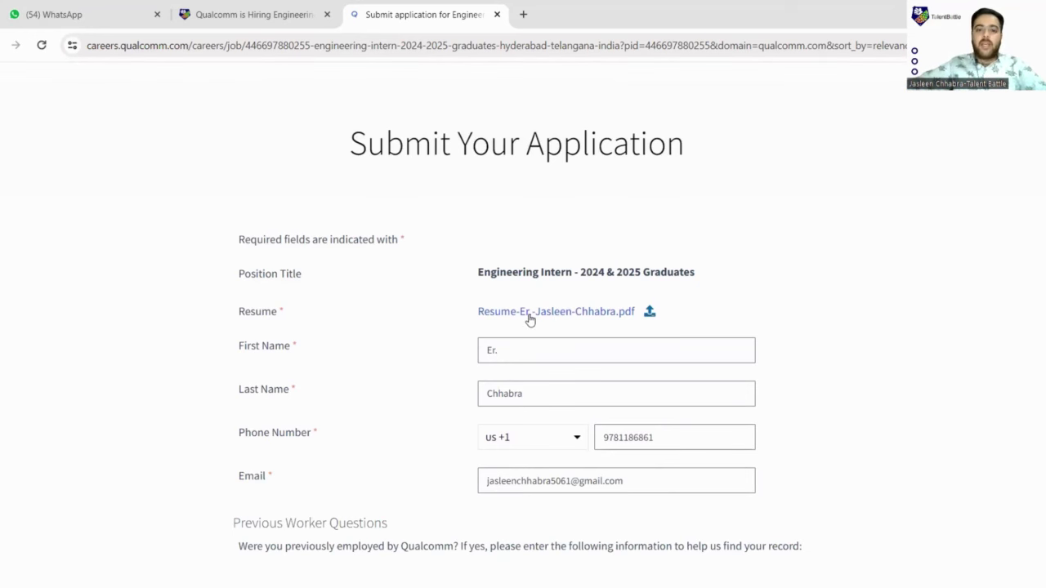
scroll(530, 320, "down", 1)
scroll(490, 245, "down", 1)
left_click(513, 210)
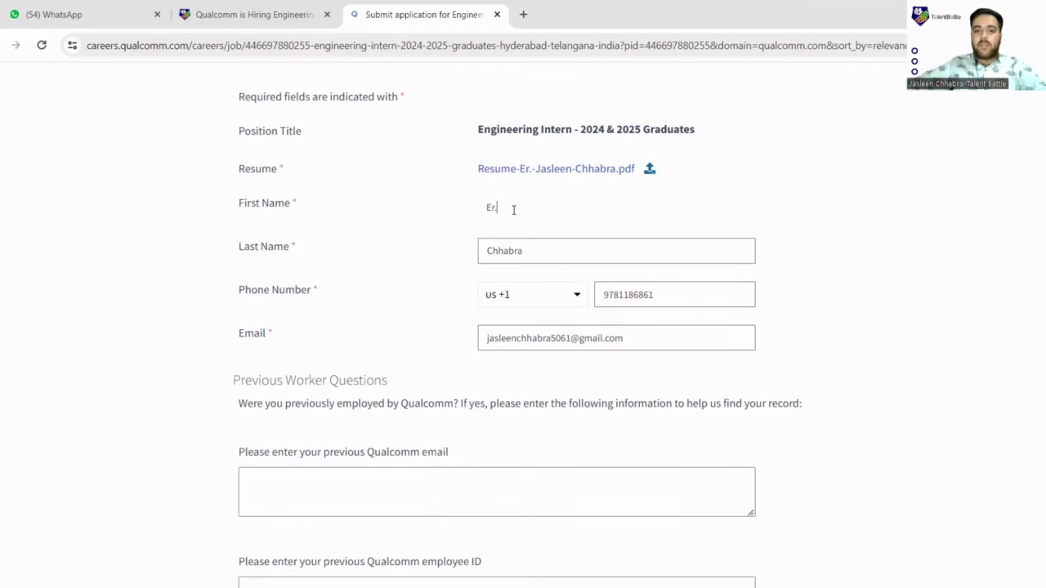
key("BackSpace")
key("BackSpace")
key("BackSpace")
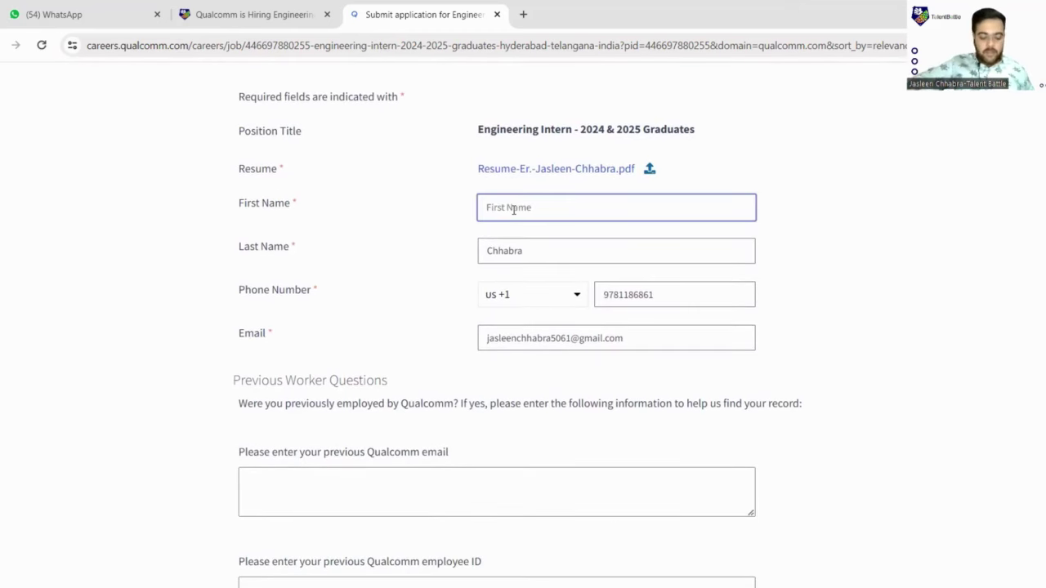
type("Jasleen")
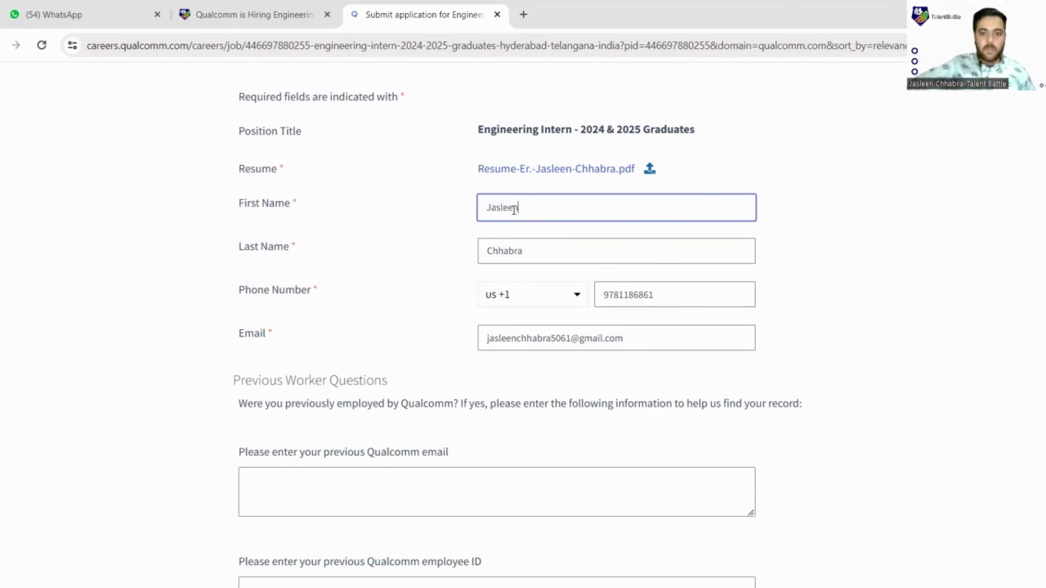
- Set the phone number's country code to India (+91)
scroll(515, 264, "down", 1)
scroll(515, 264, "down", 1)
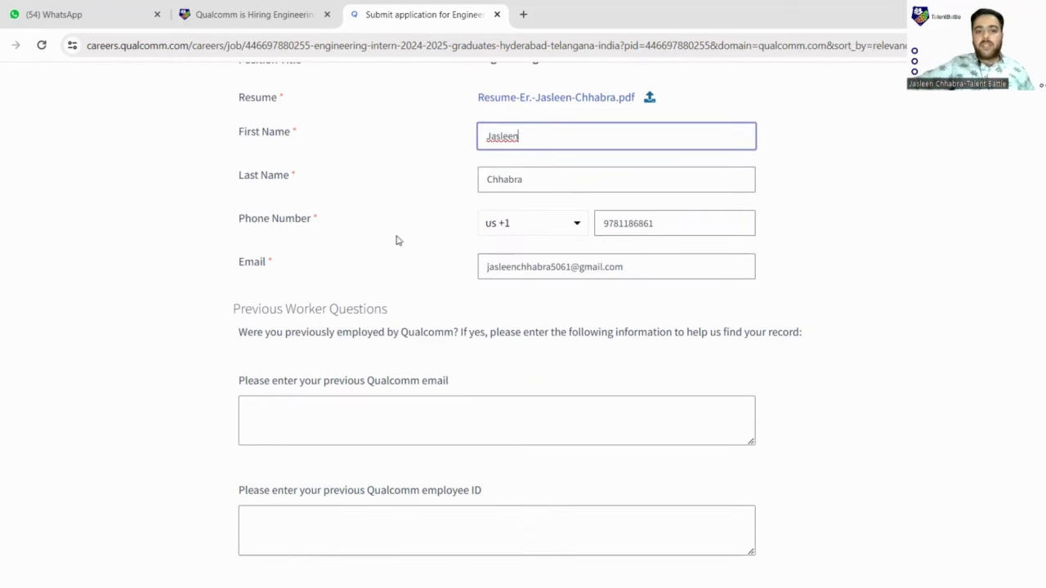
left_click(547, 226)
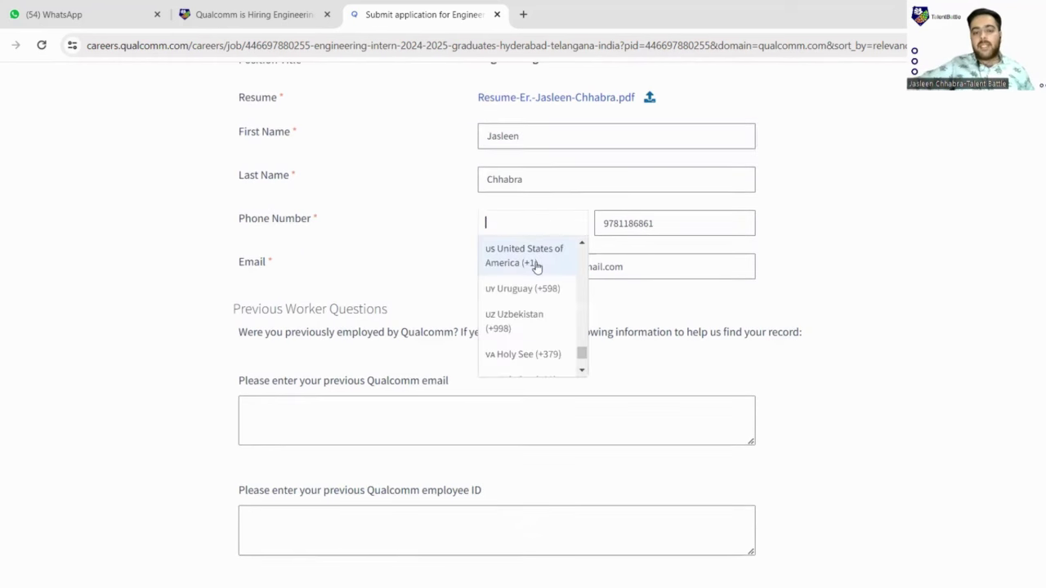
type("India")
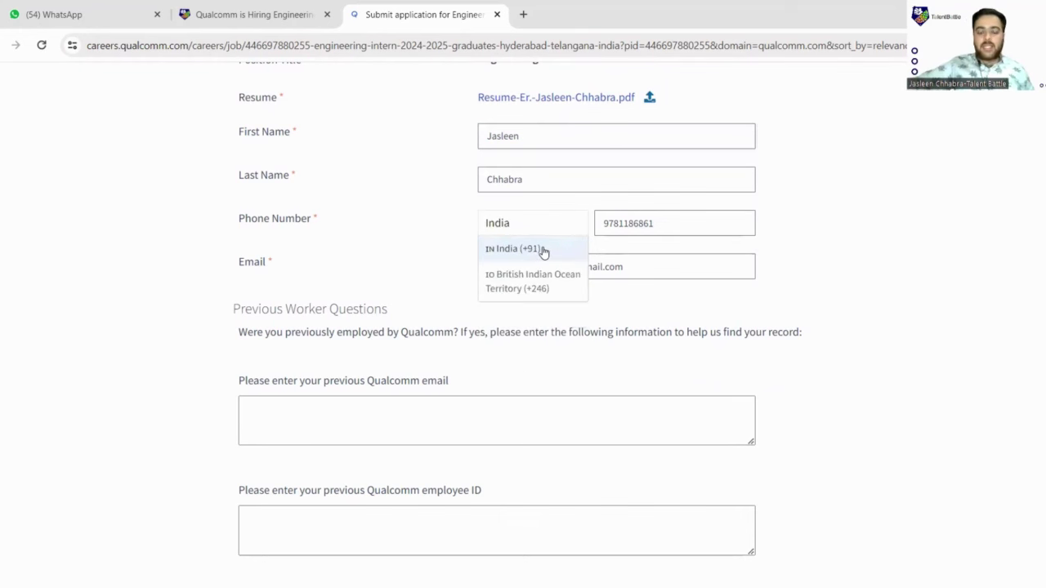
left_click(543, 251)
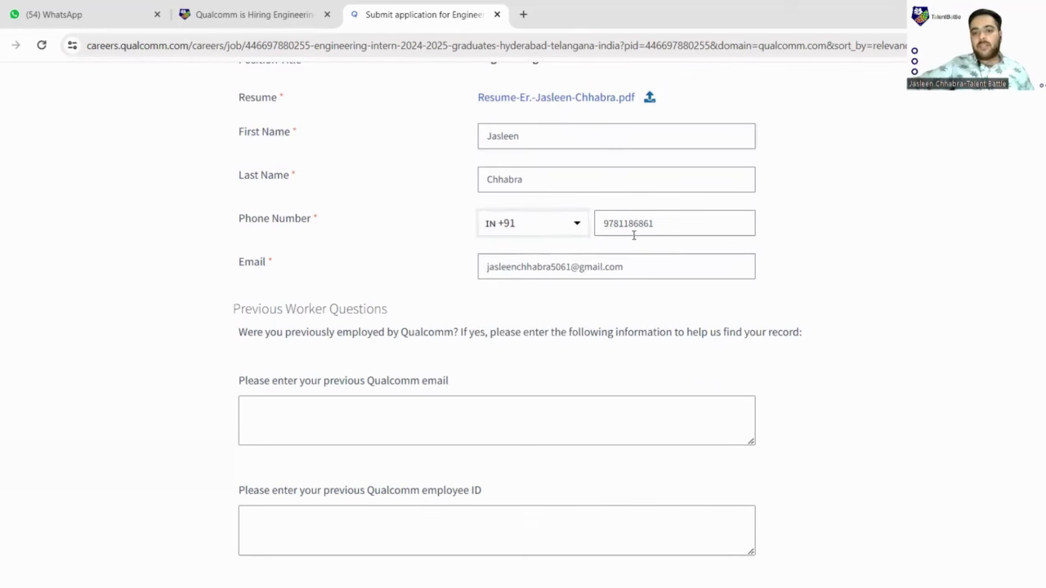
scroll(373, 217, "down", 1)
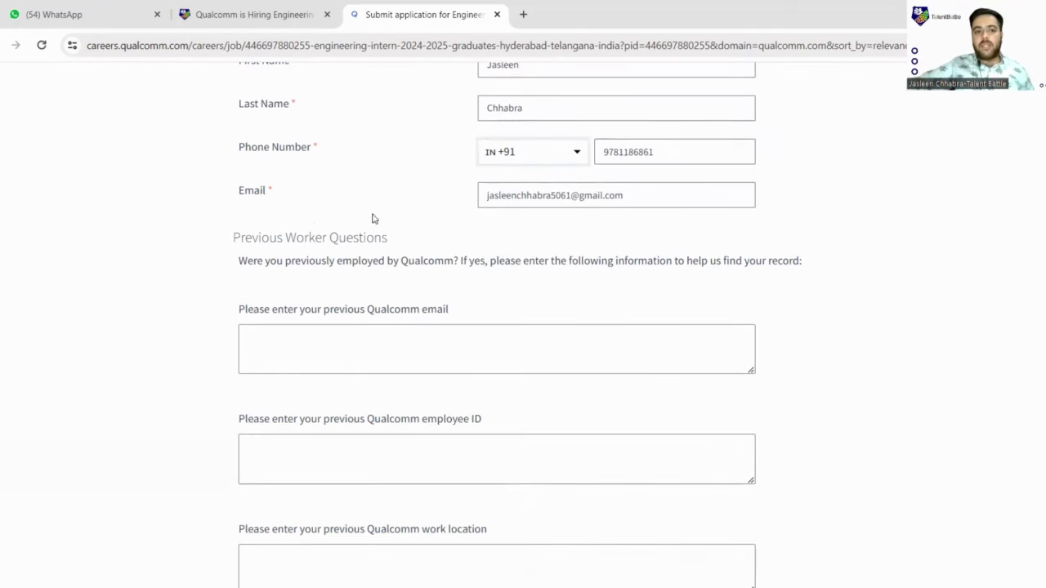
scroll(345, 238, "down", 2)
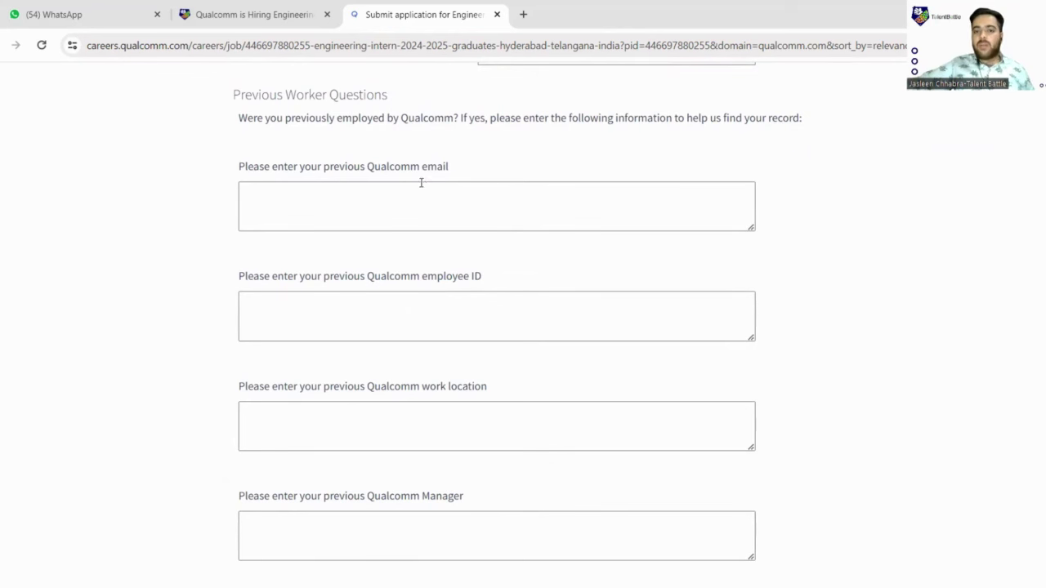
- Enter NA for the previous Qualcomm email, employee ID, work location and manager questions
scroll(421, 182, "down", 1)
left_click(406, 130)
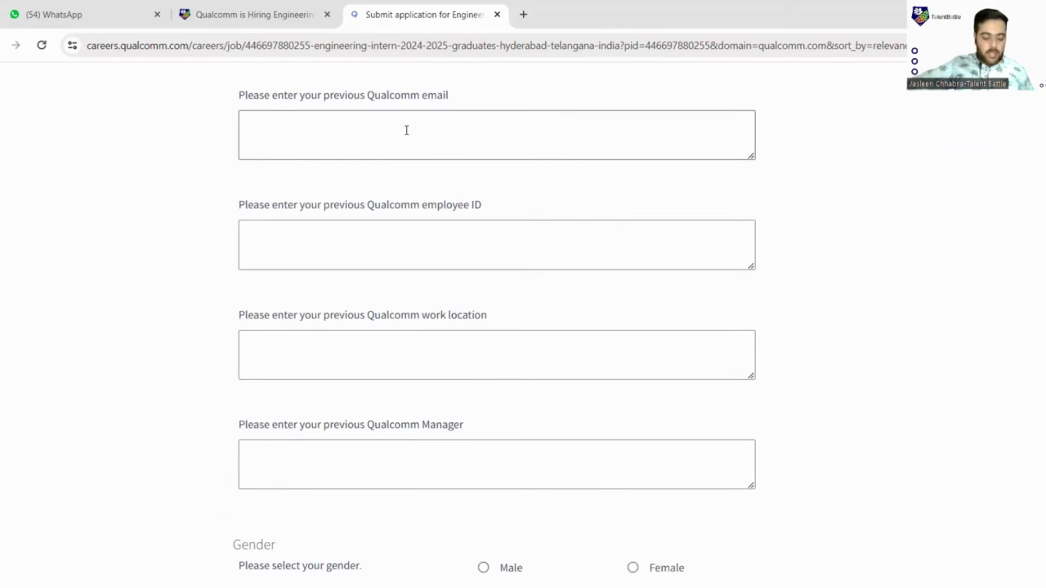
type("NA")
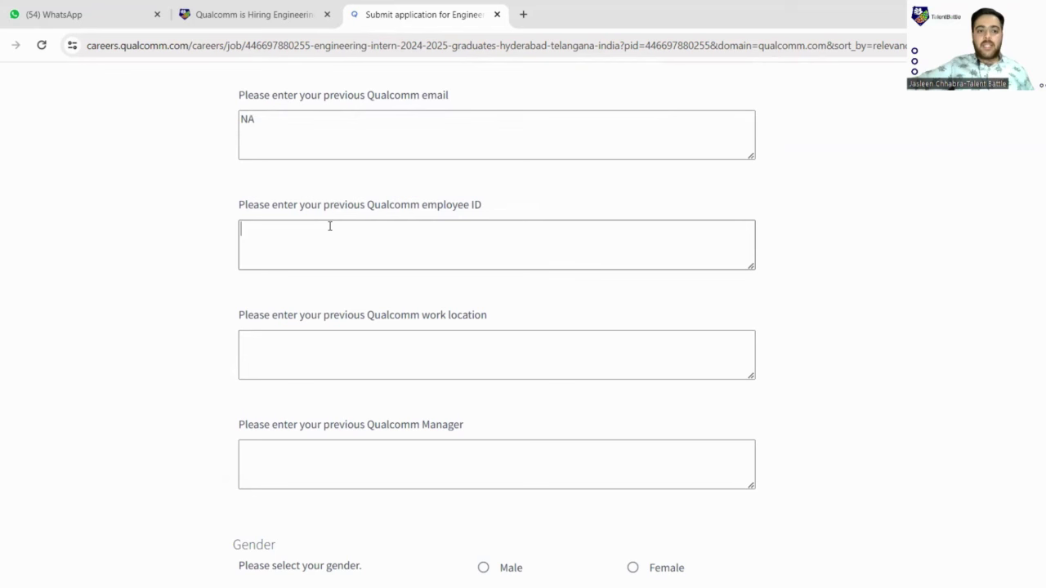
type("NA")
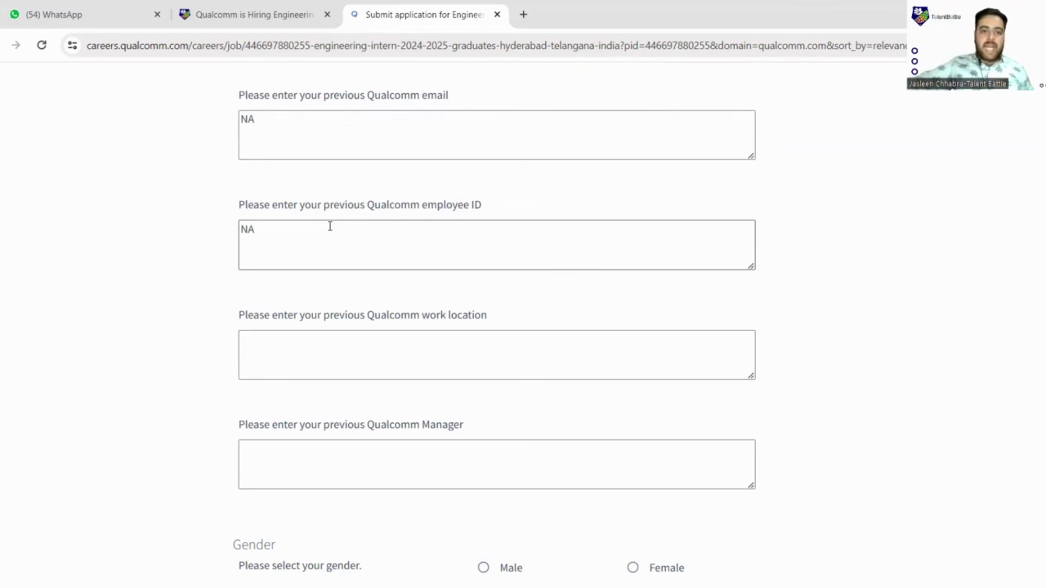
scroll(363, 239, "down", 2)
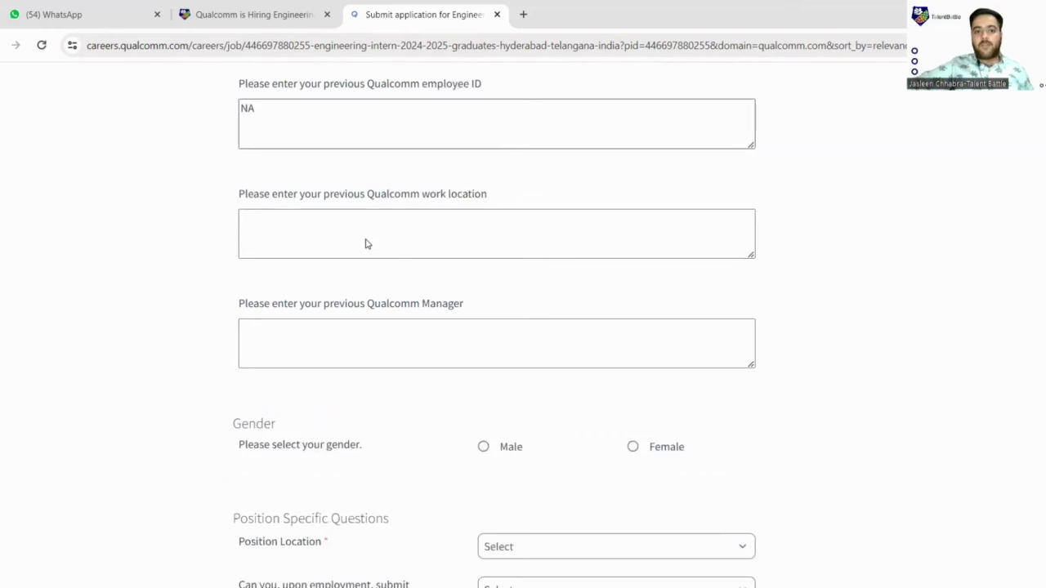
left_click(292, 212)
type("NA")
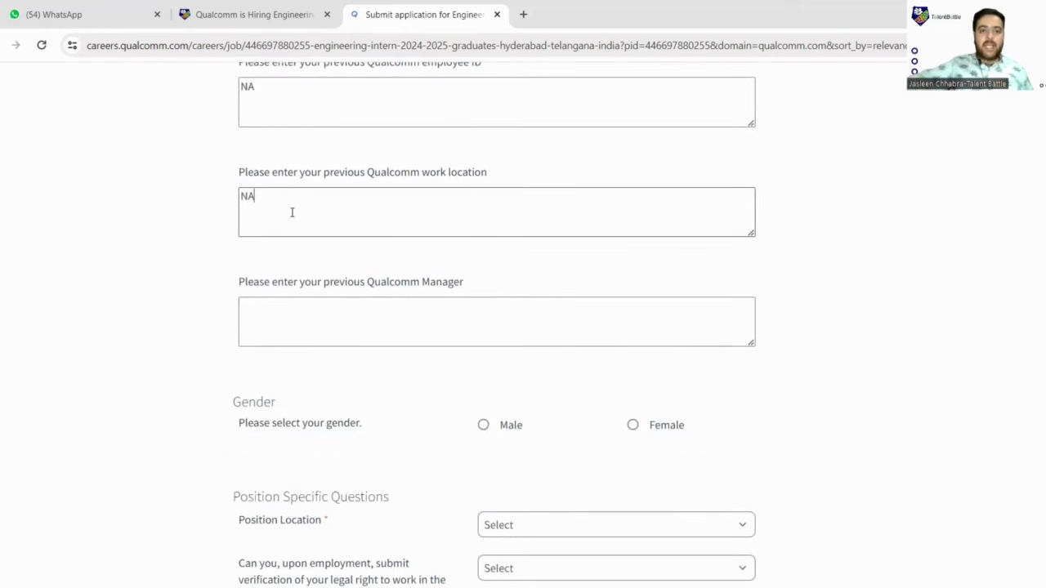
left_click(320, 314)
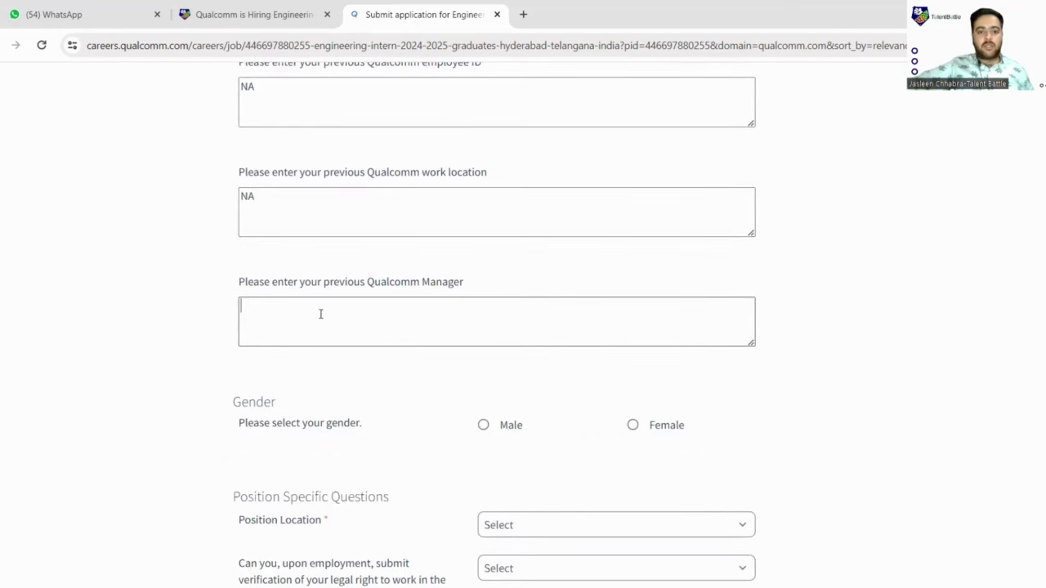
type("NA")
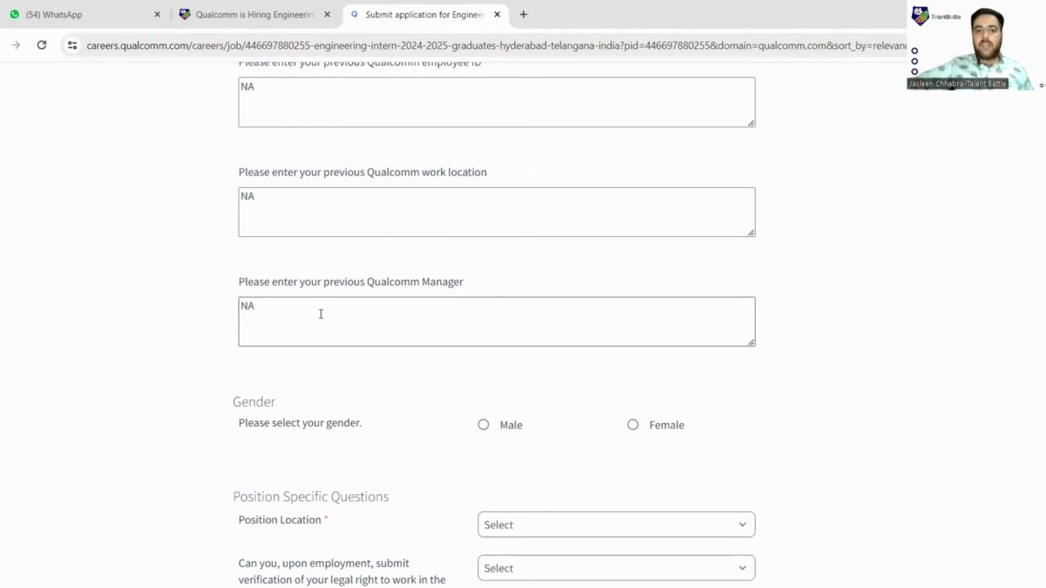
scroll(414, 311, "down", 2)
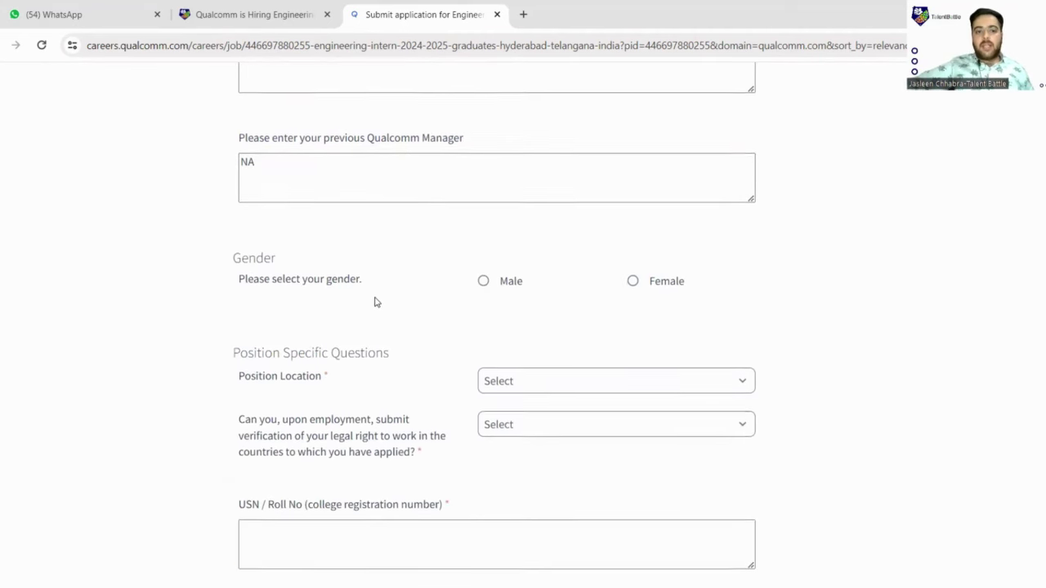
scroll(374, 302, "down", 1)
- Select Male as gender and apply for positions outside the United States only
left_click(486, 212)
scroll(527, 245, "down", 1)
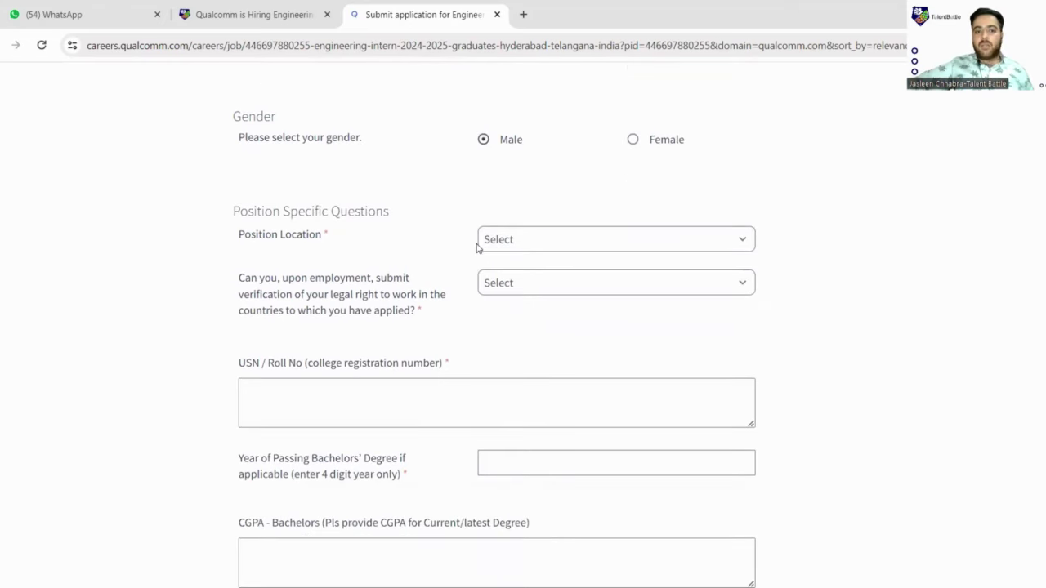
scroll(482, 241, "down", 1)
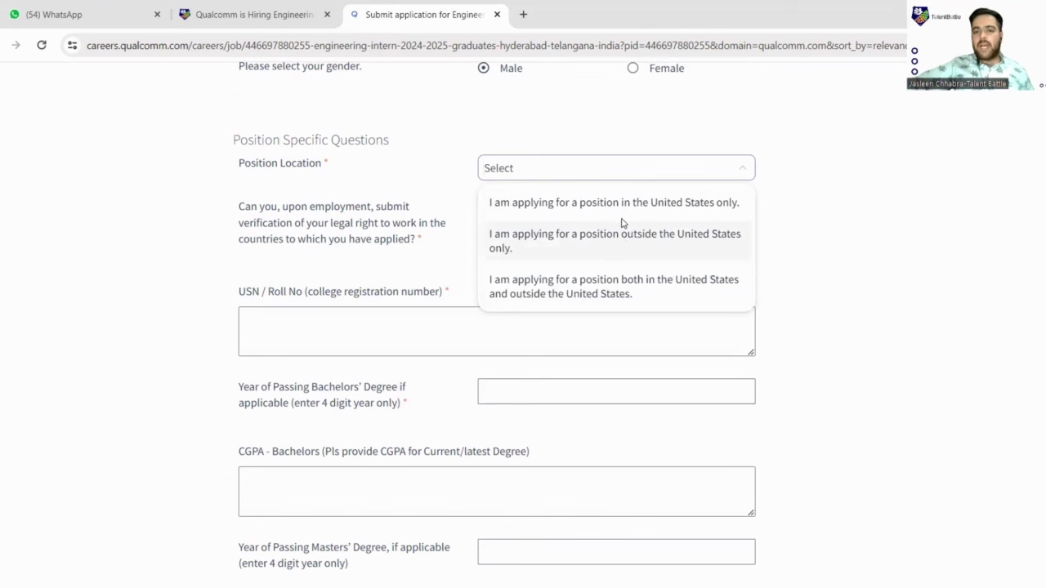
left_click(625, 242)
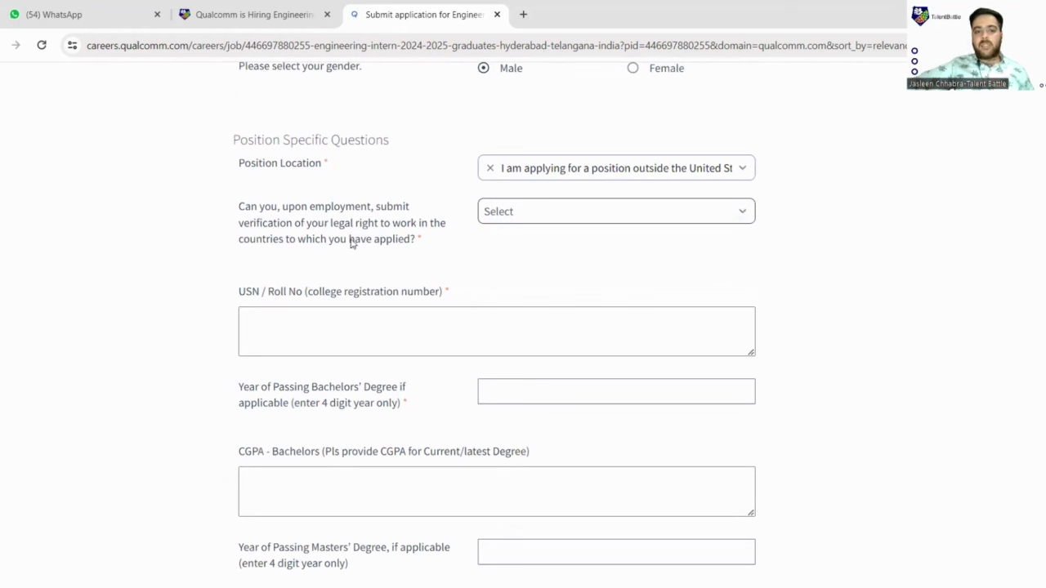
- Answer Yes to the legal work-right verification question
left_click(546, 225)
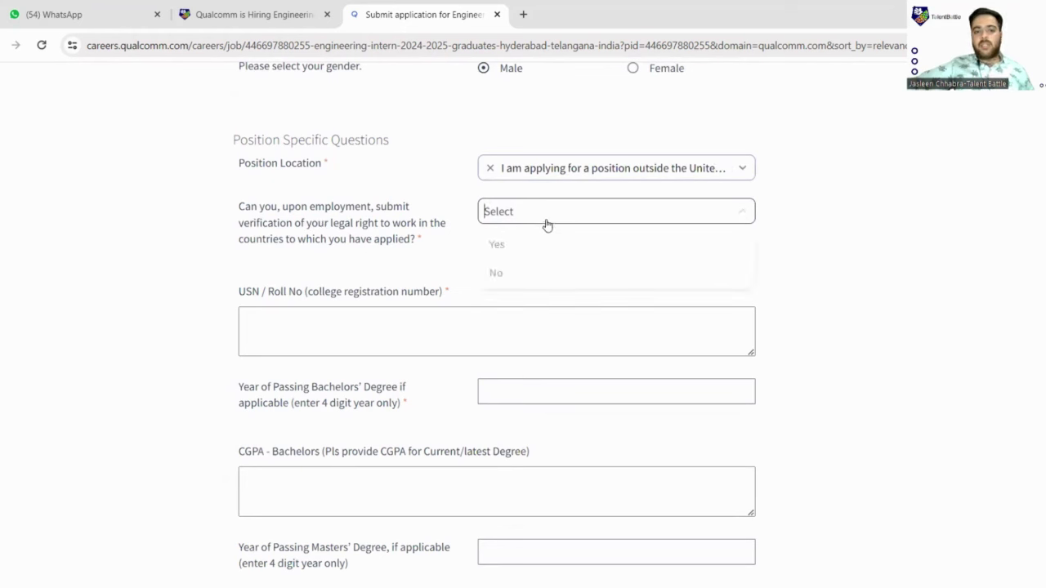
left_click(499, 248)
scroll(242, 181, "down", 2)
left_click(308, 180)
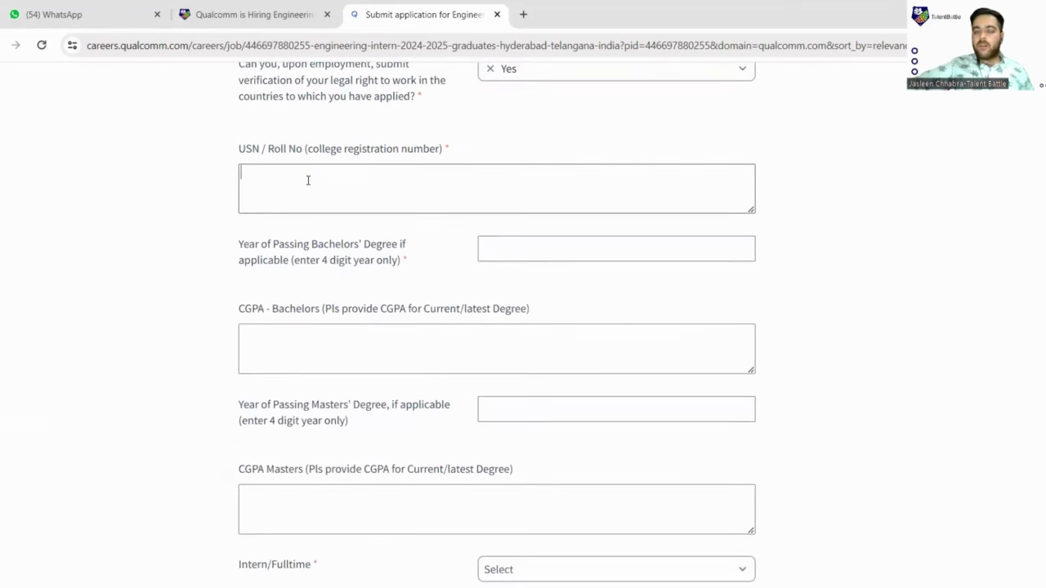
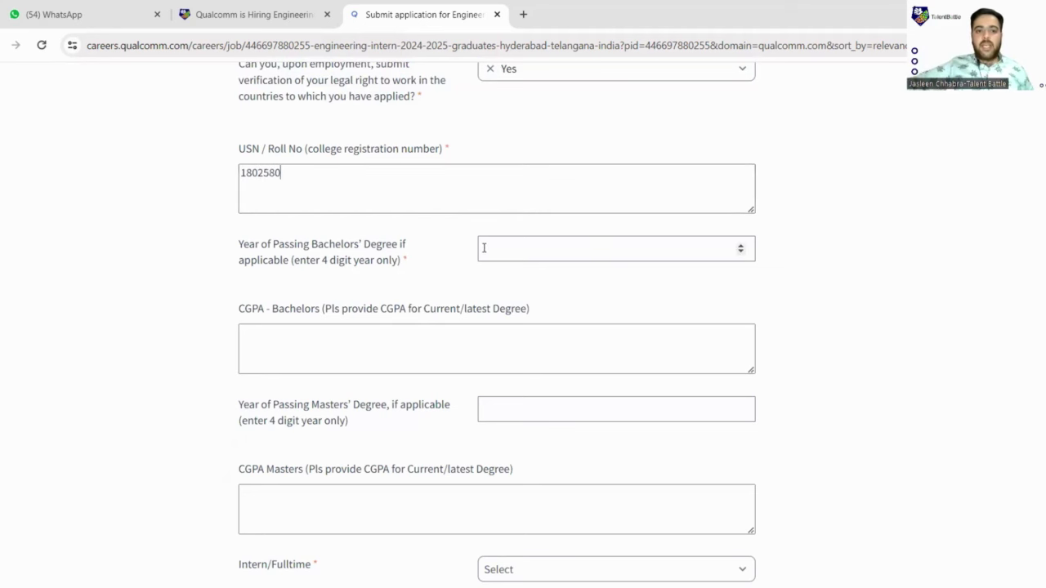
- Enter the USN / roll number, bachelors passing year 2025 and bachelors CGPA 8.65
scroll(484, 248, "down", 1)
left_click(539, 178)
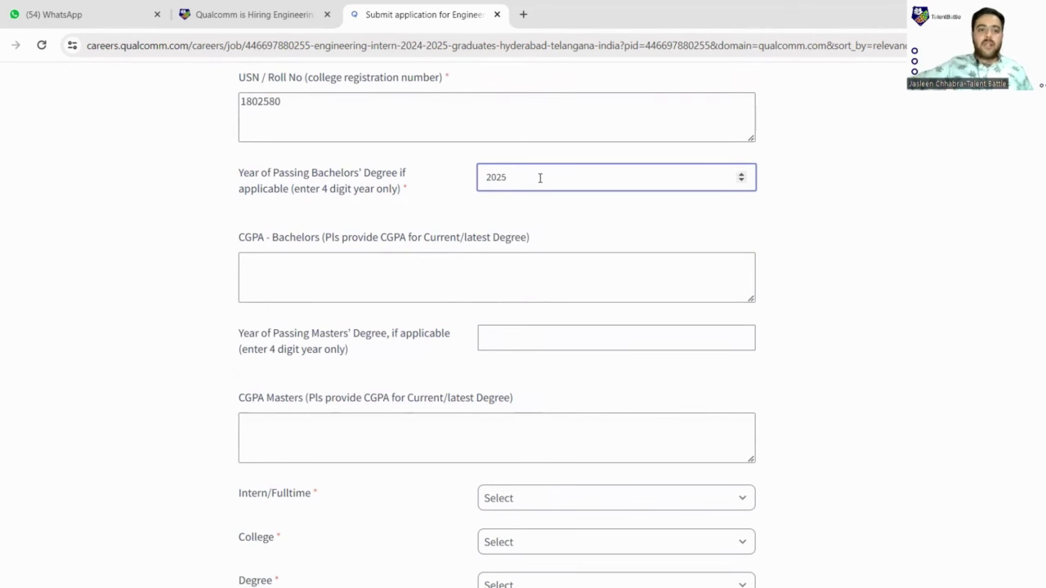
scroll(458, 201, "down", 1)
left_click(458, 202)
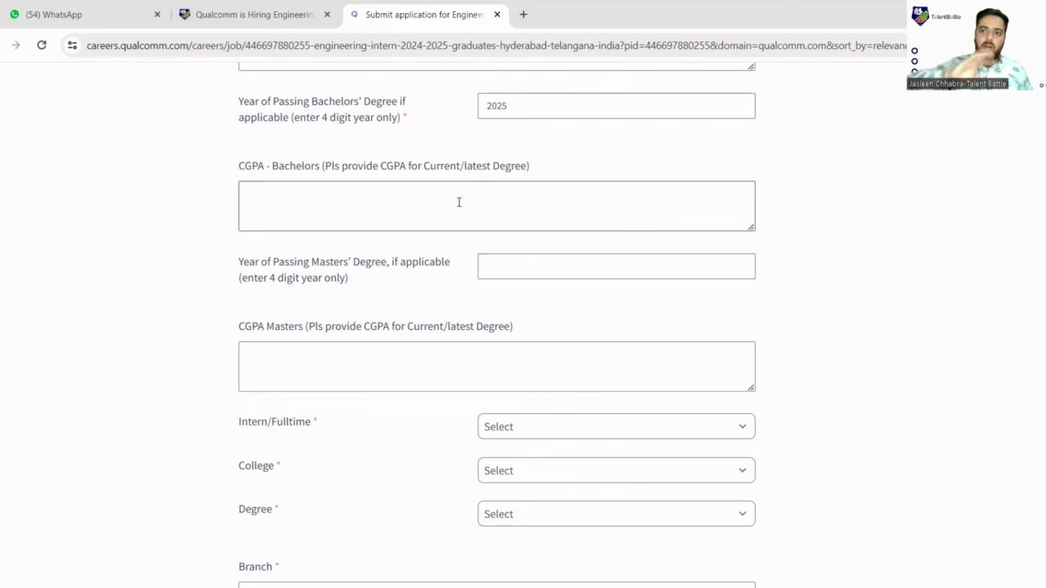
type("8.65")
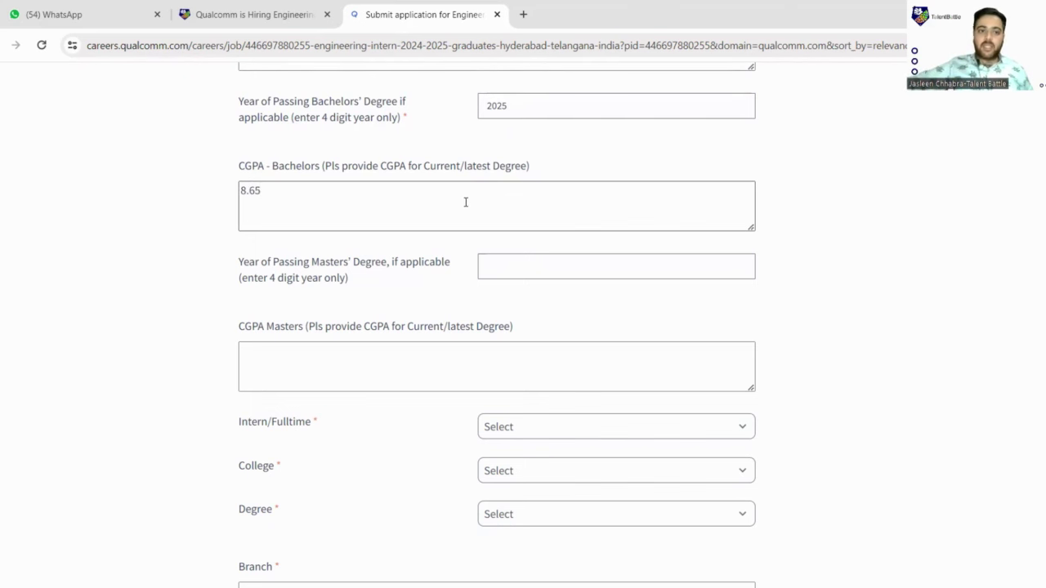
- Leave the masters passing year blank and enter NA as the masters CGPA
scroll(466, 205, "up", 1)
scroll(459, 233, "down", 2)
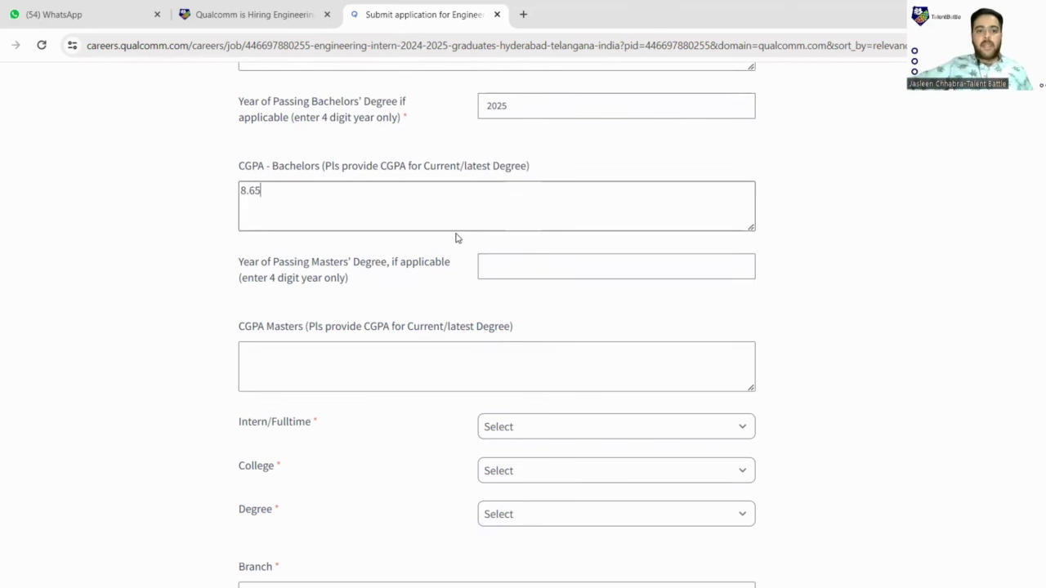
left_click(530, 196)
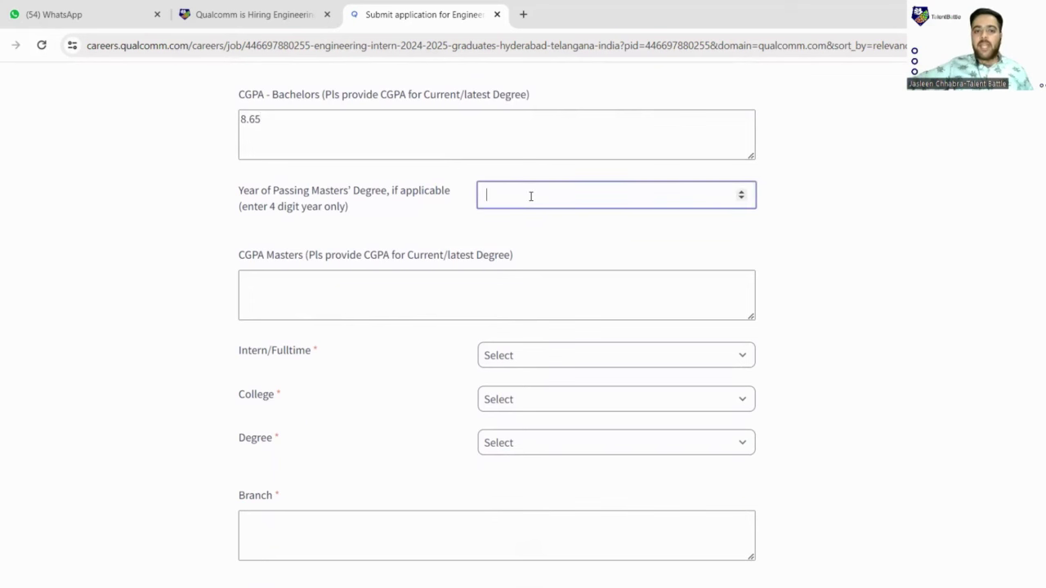
left_click(455, 212)
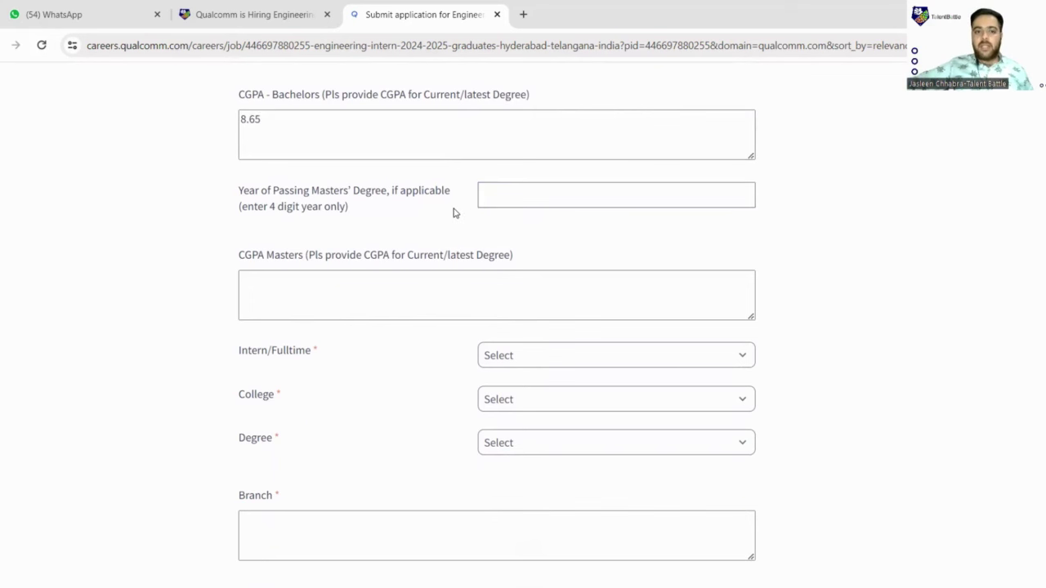
scroll(284, 210, "down", 1)
left_click(455, 211)
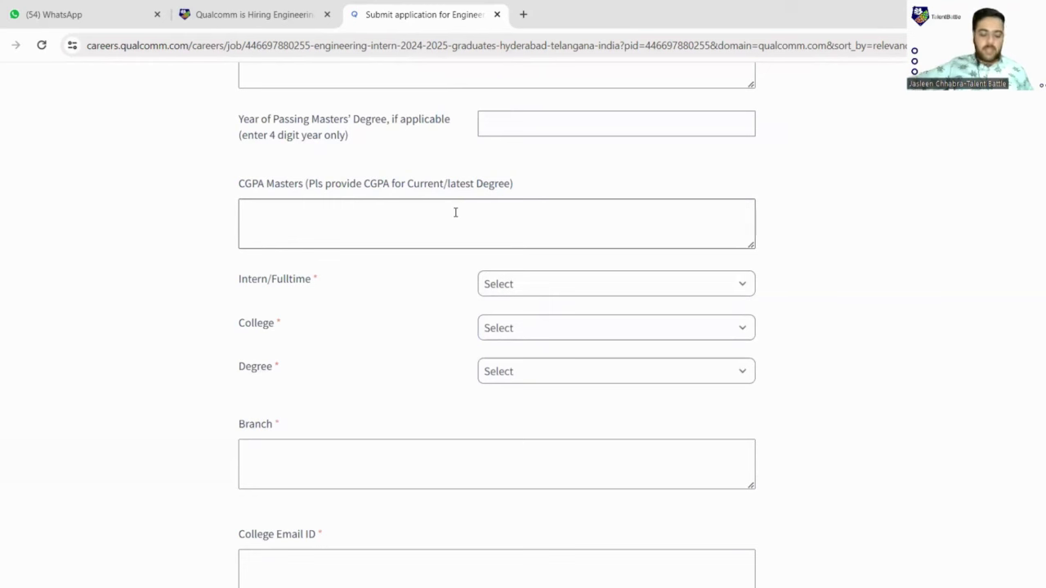
type("NA")
scroll(289, 241, "down", 1)
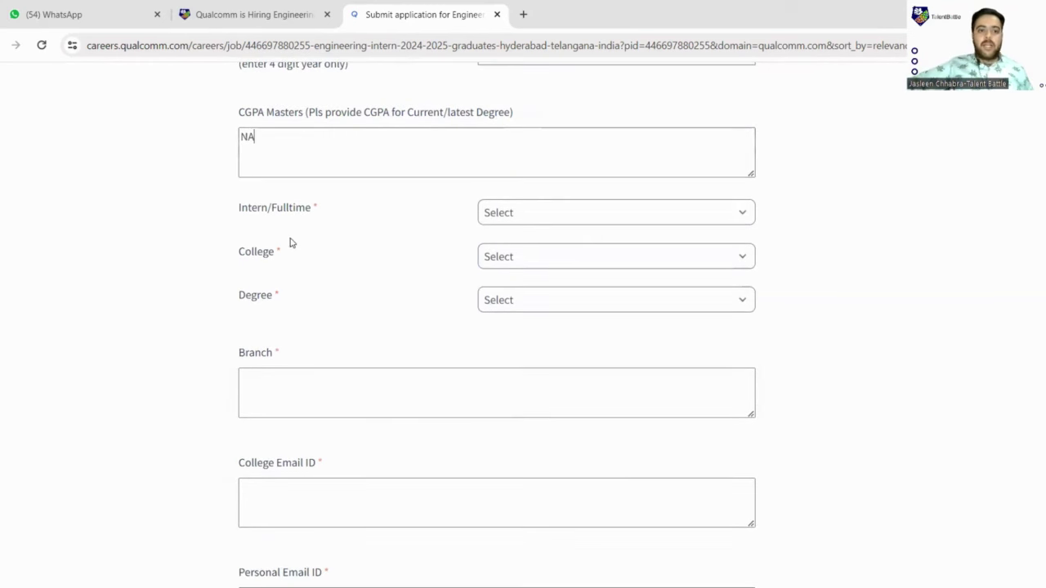
left_click(581, 220)
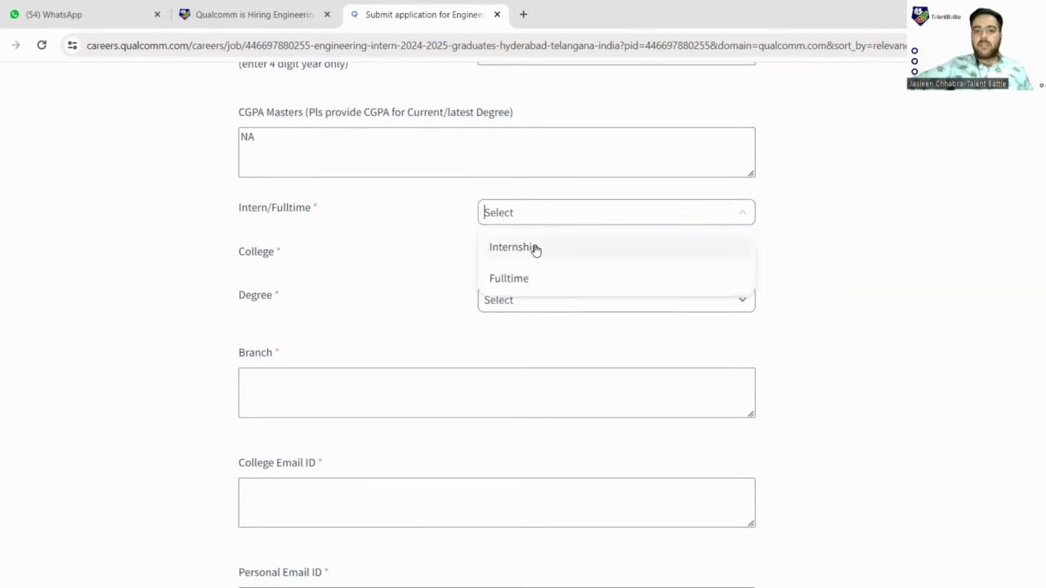
- Choose Internship, College as State College, and State College as 'other'
left_click(535, 248)
left_click(528, 259)
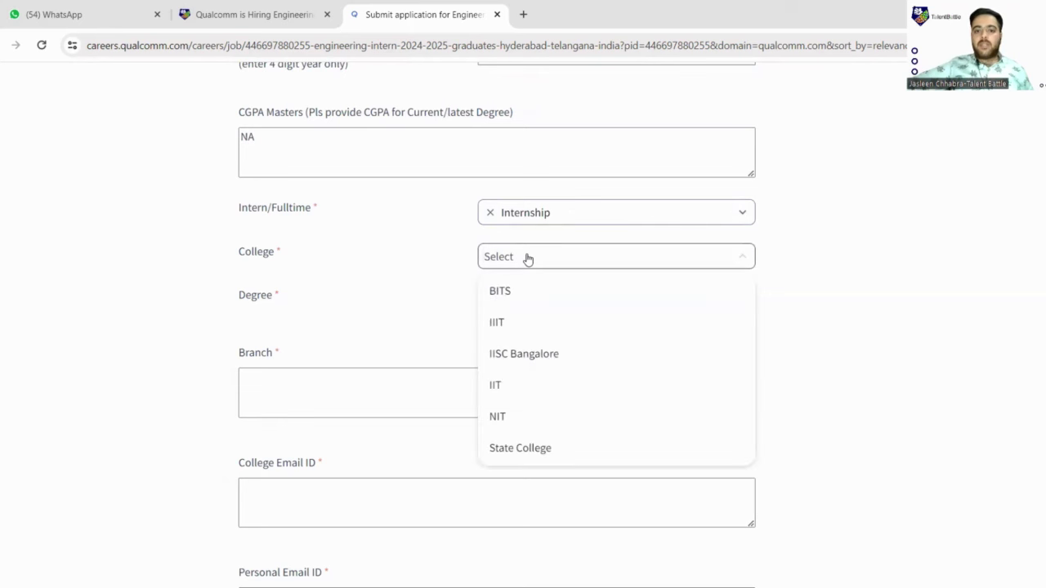
scroll(507, 445, "down", 1)
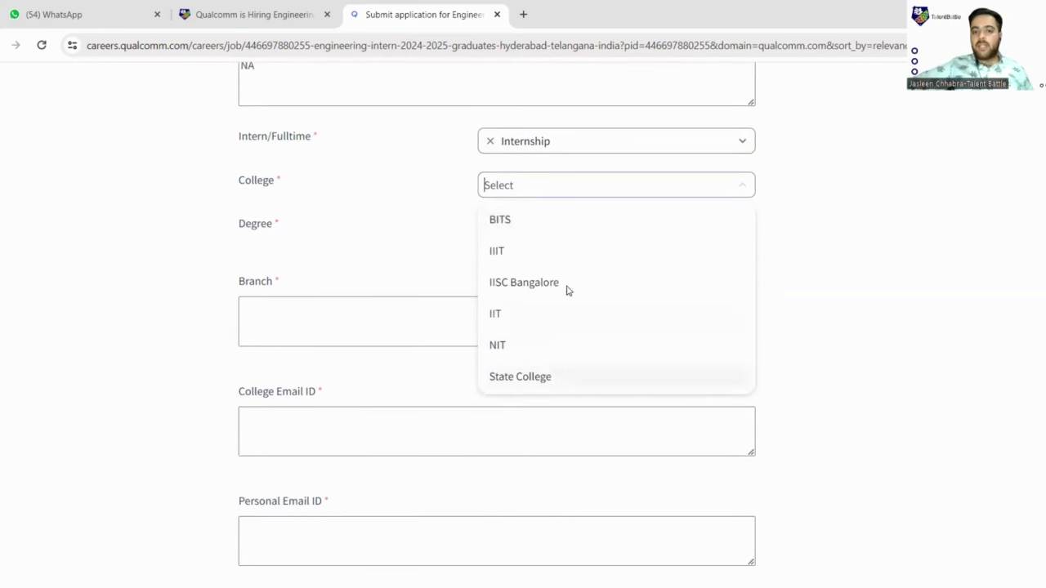
left_click(533, 377)
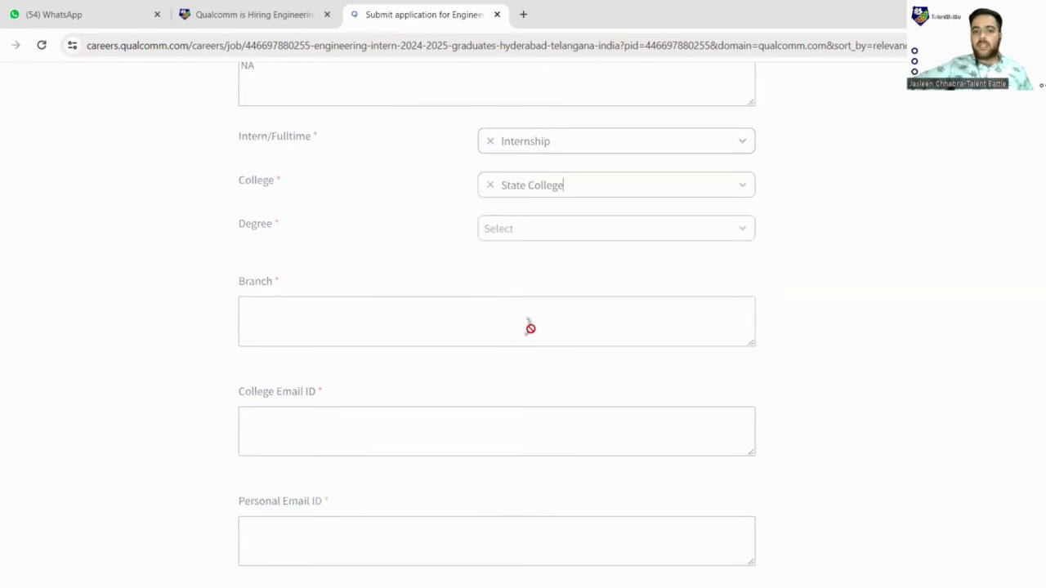
left_click(515, 232)
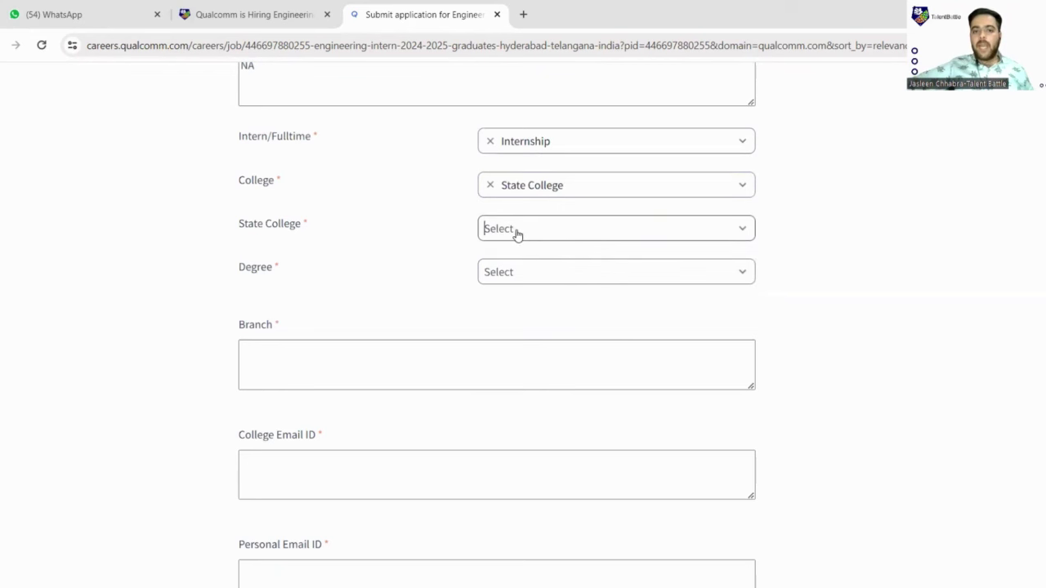
scroll(518, 301, "down", 3)
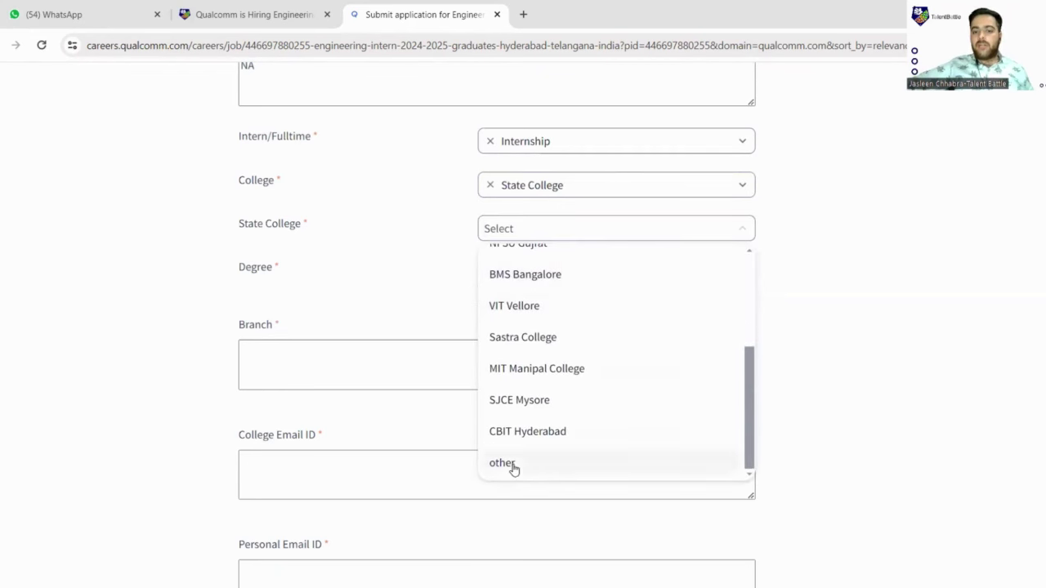
left_click(495, 461)
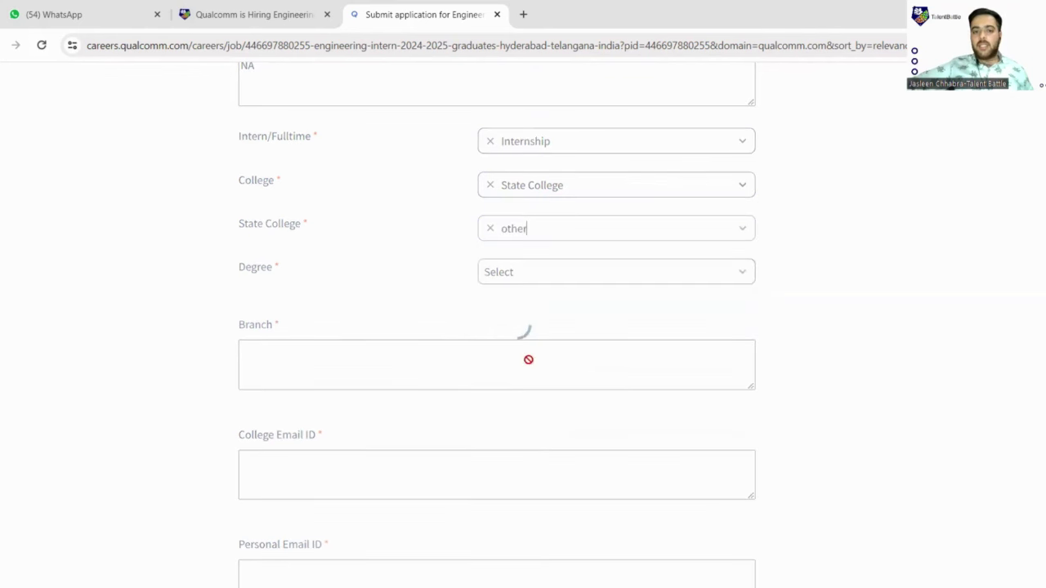
left_click(439, 306)
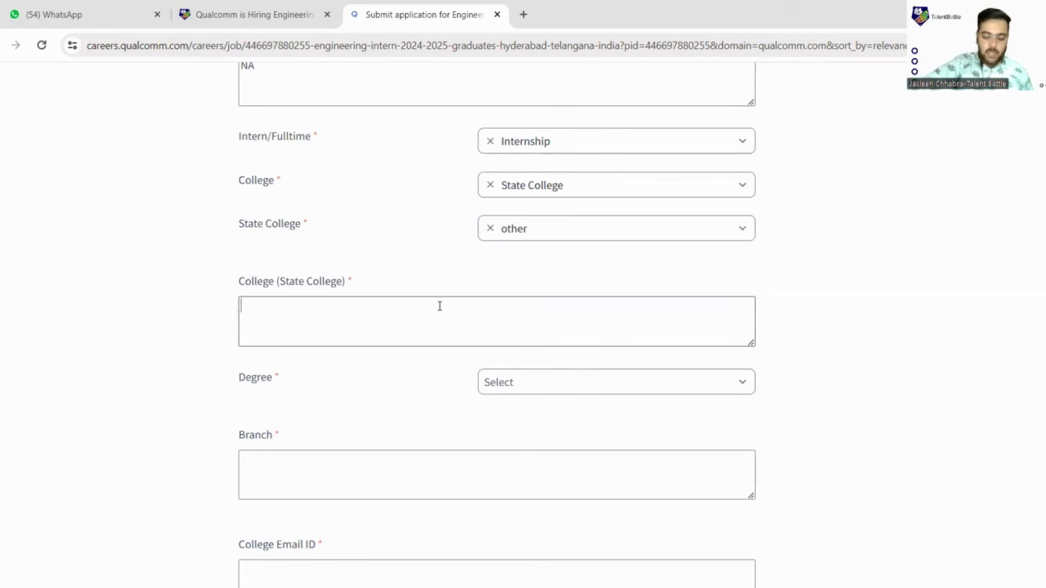
- Enter Chandigarh University as the College (State College), correcting typos
type("Chand")
key("BackSpace")
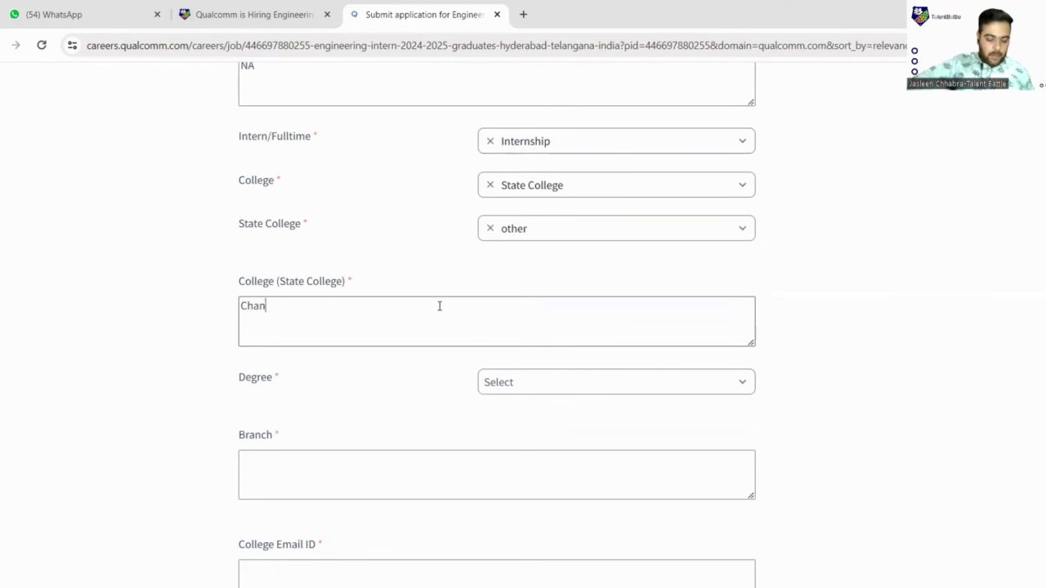
type("digarh")
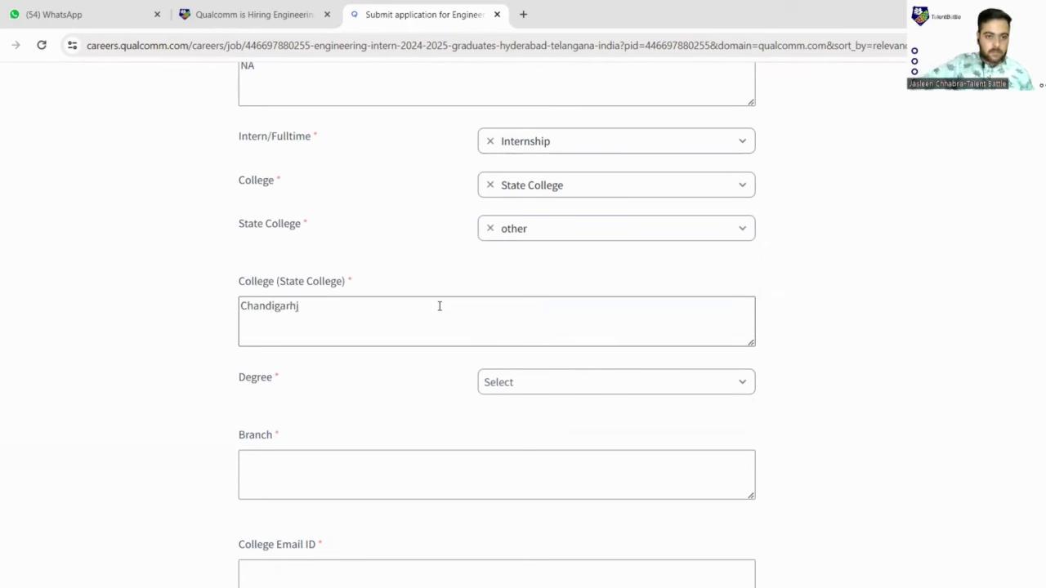
type("j")
key("BackSpace")
type("Un")
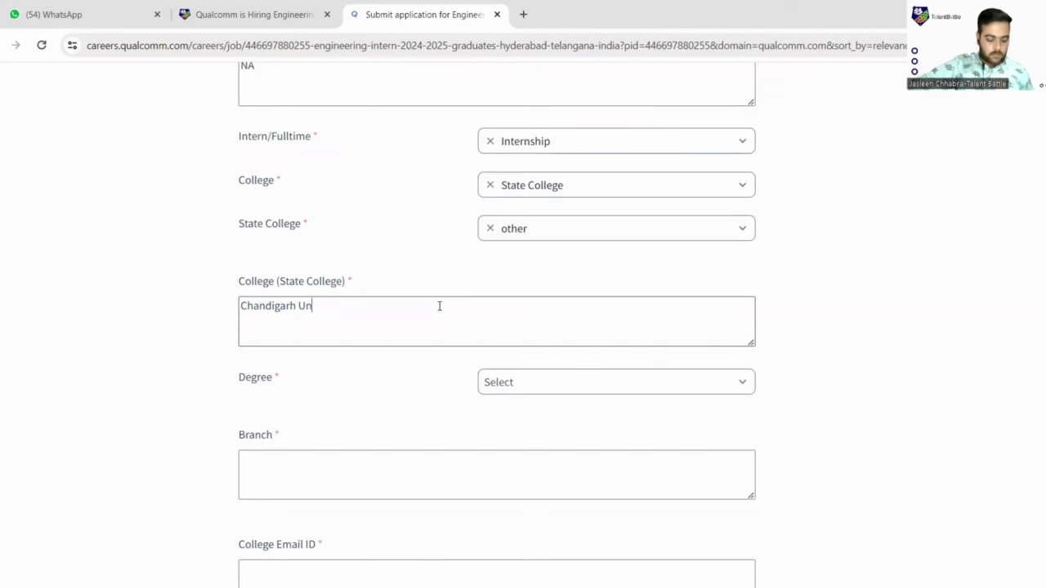
type("iversity")
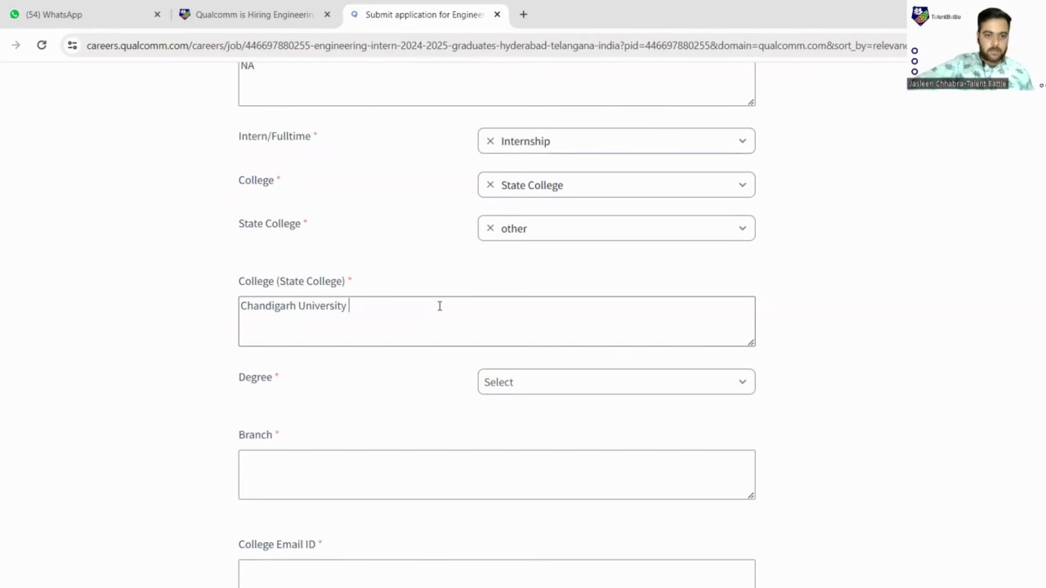
- Choose BE/B.Tech as the degree and enter Computer Science as the branch
scroll(440, 309, "down", 2)
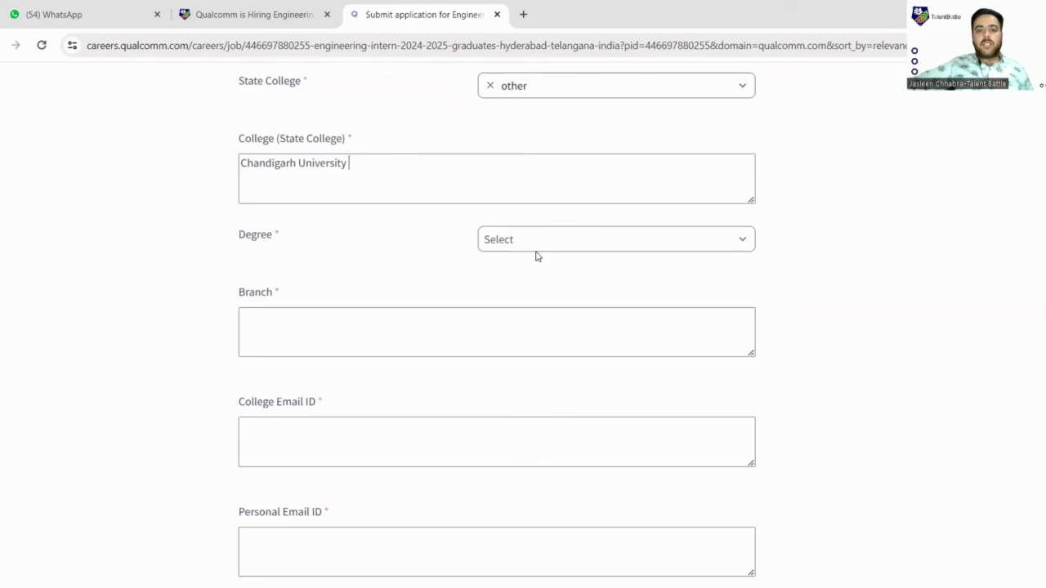
left_click(555, 247)
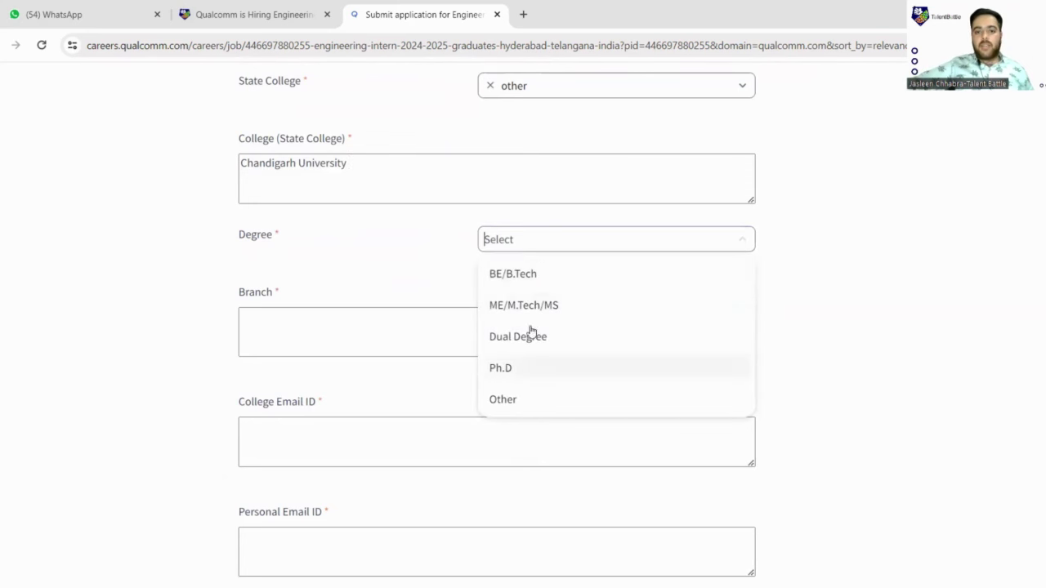
left_click(533, 274)
scroll(531, 269, "down", 1)
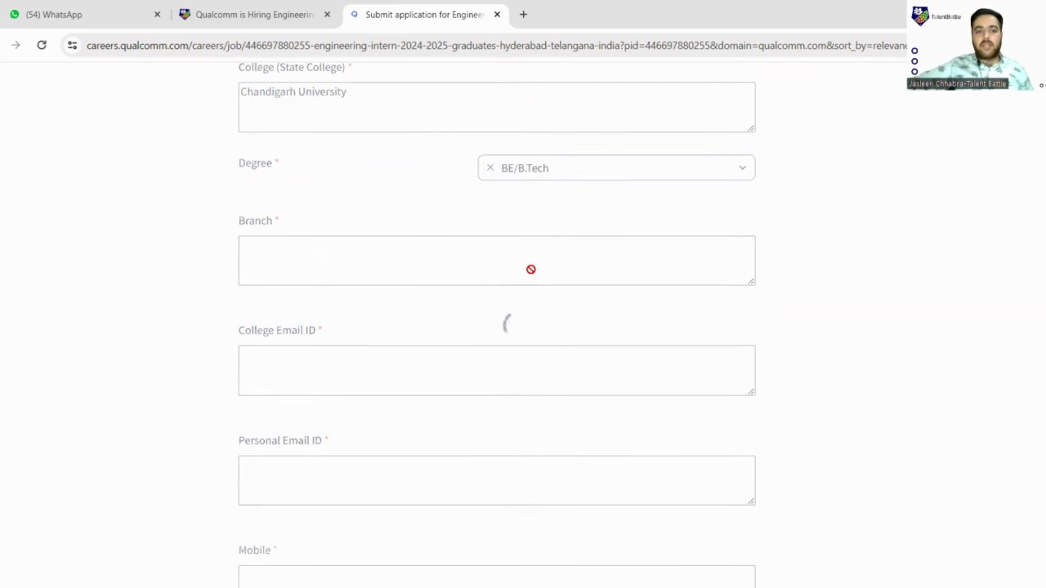
left_click(335, 257)
type("Computer Science")
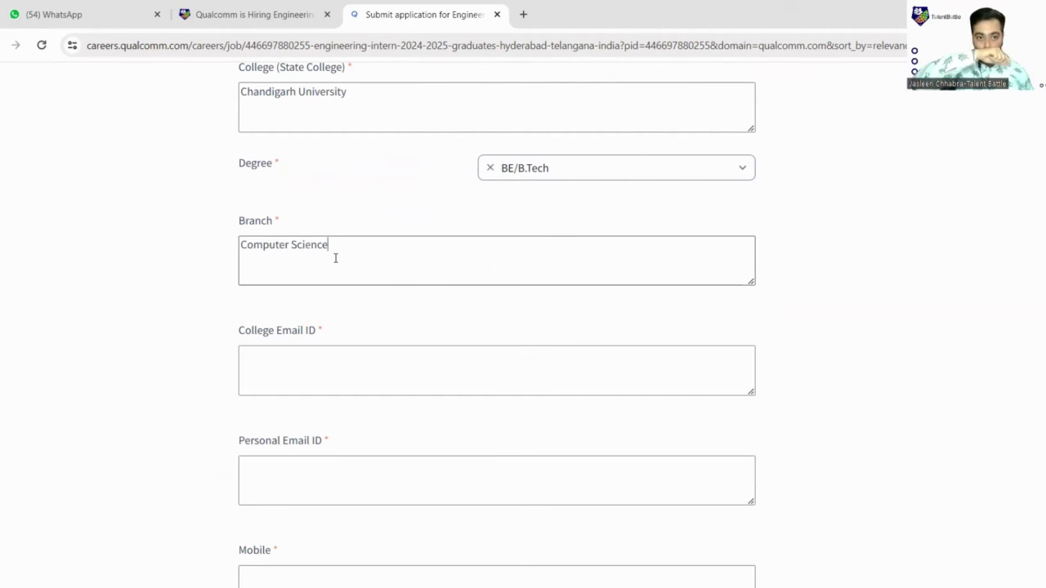
- Fill in the college email and the personal Gmail address, fixing a typo
scroll(335, 258, "down", 2)
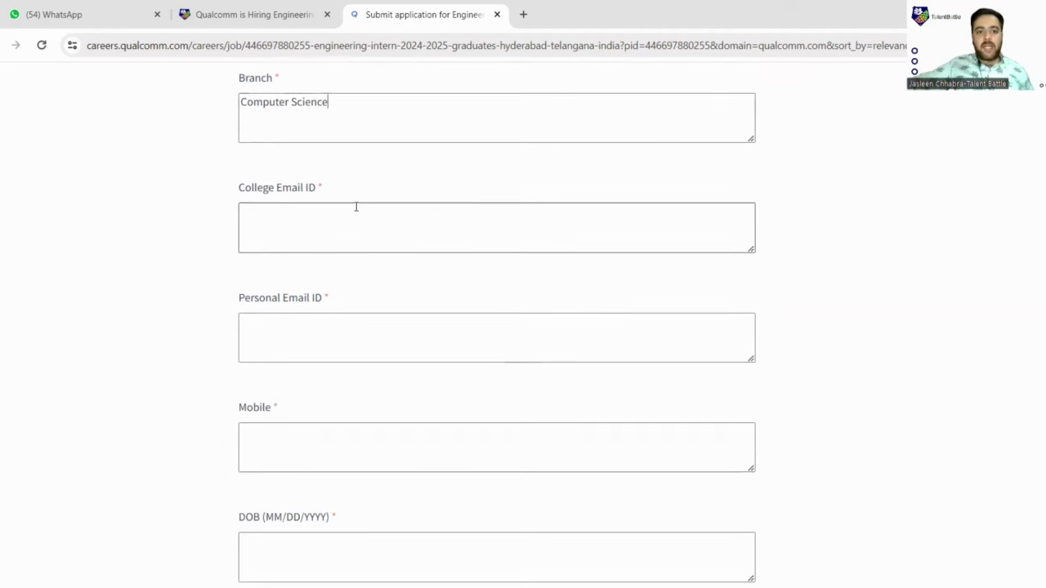
left_click(356, 207)
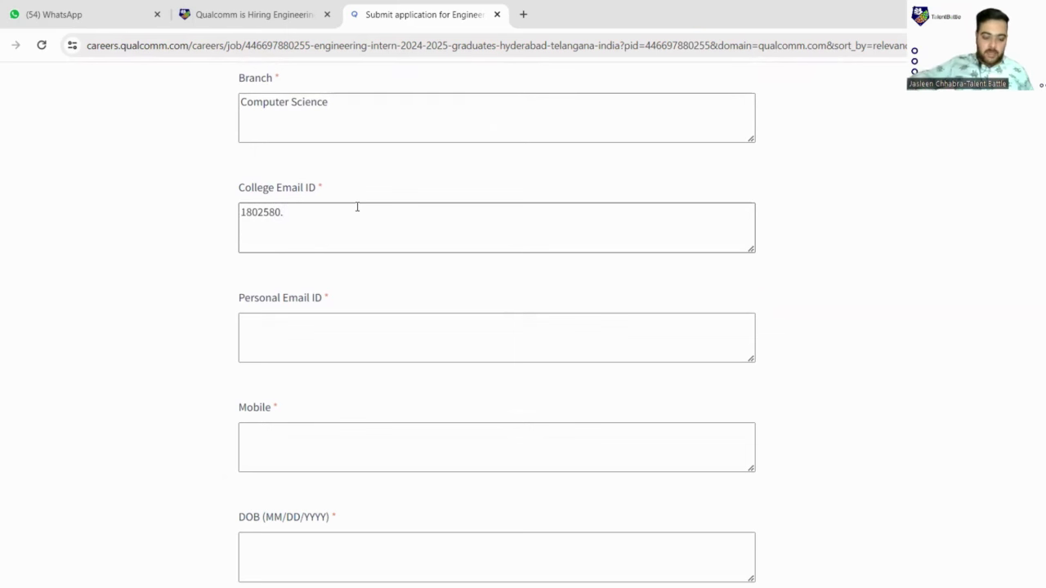
scroll(345, 250, "down", 2)
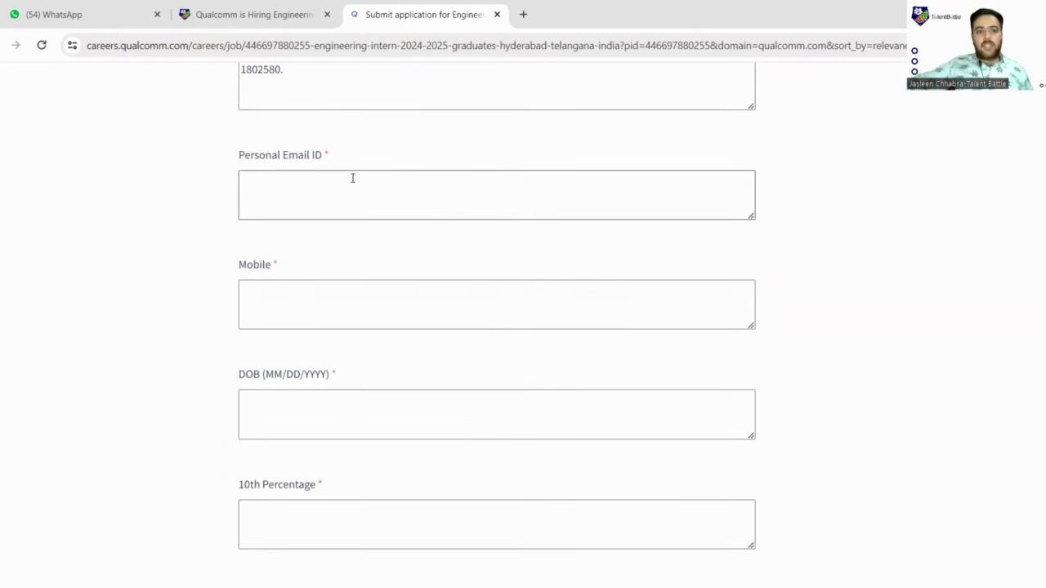
left_click(351, 184)
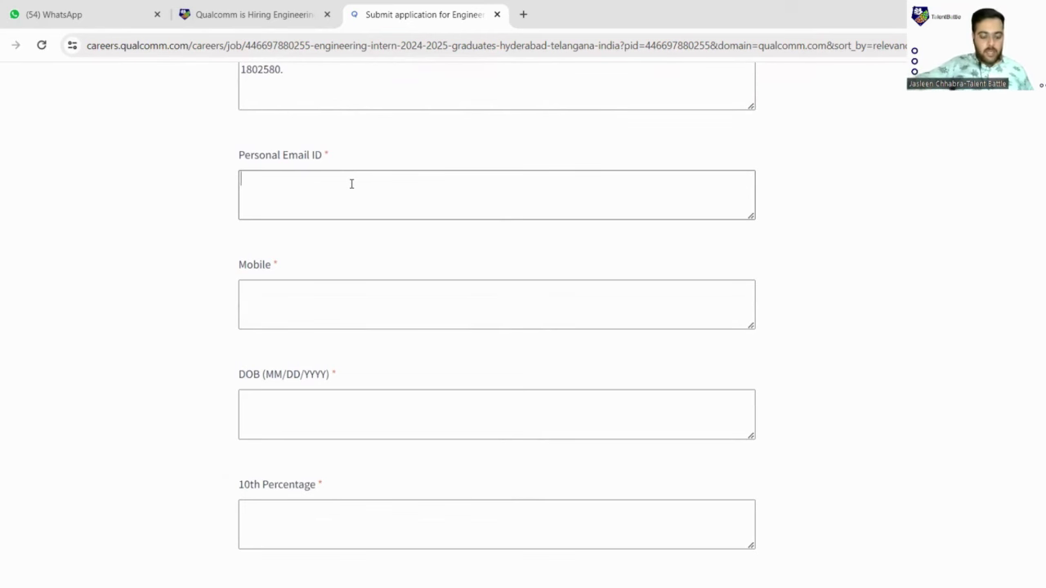
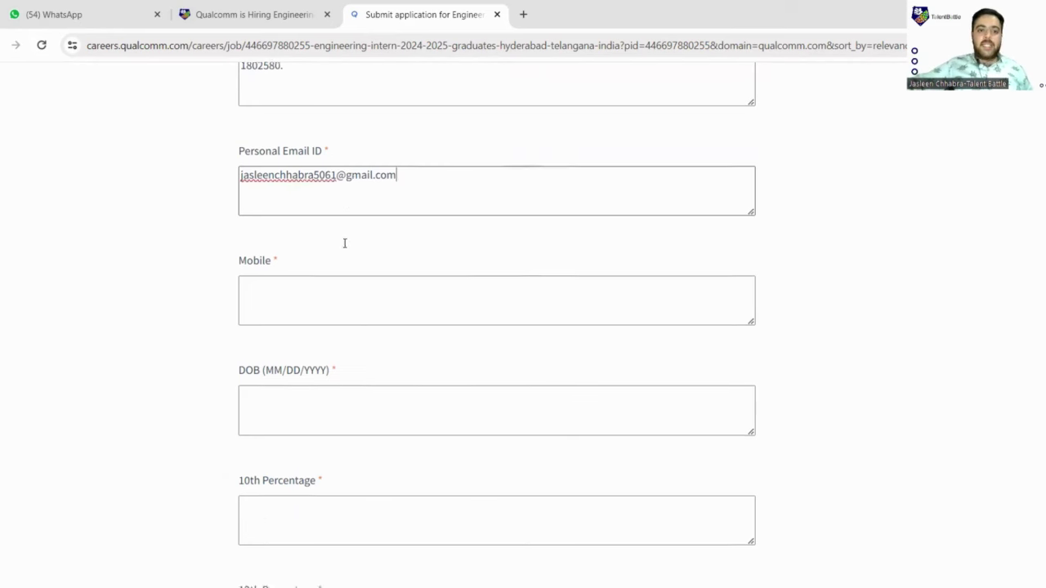
- Enter the applicant's mobile number
scroll(344, 237, "down", 1)
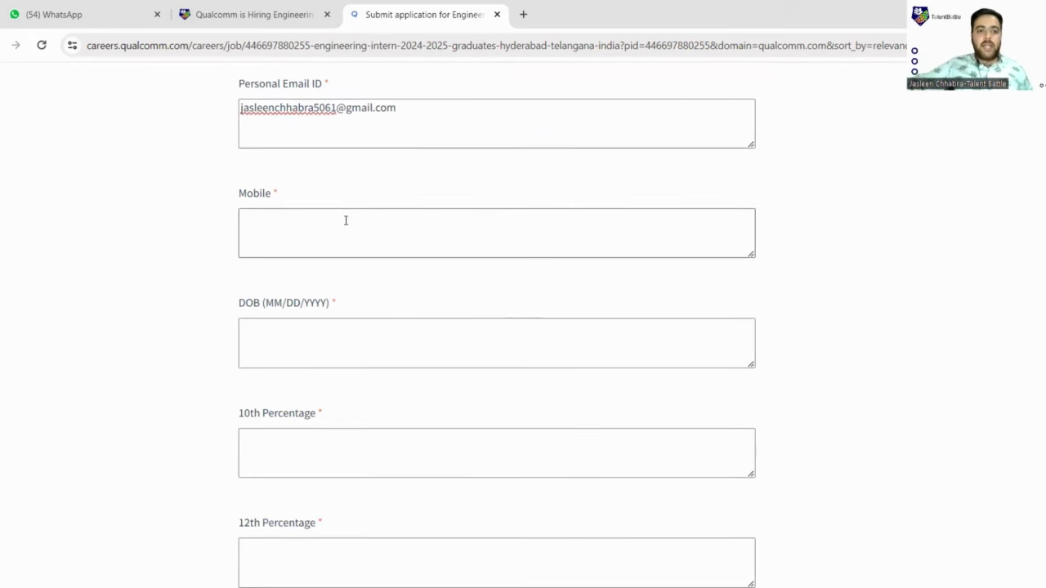
left_click(345, 224)
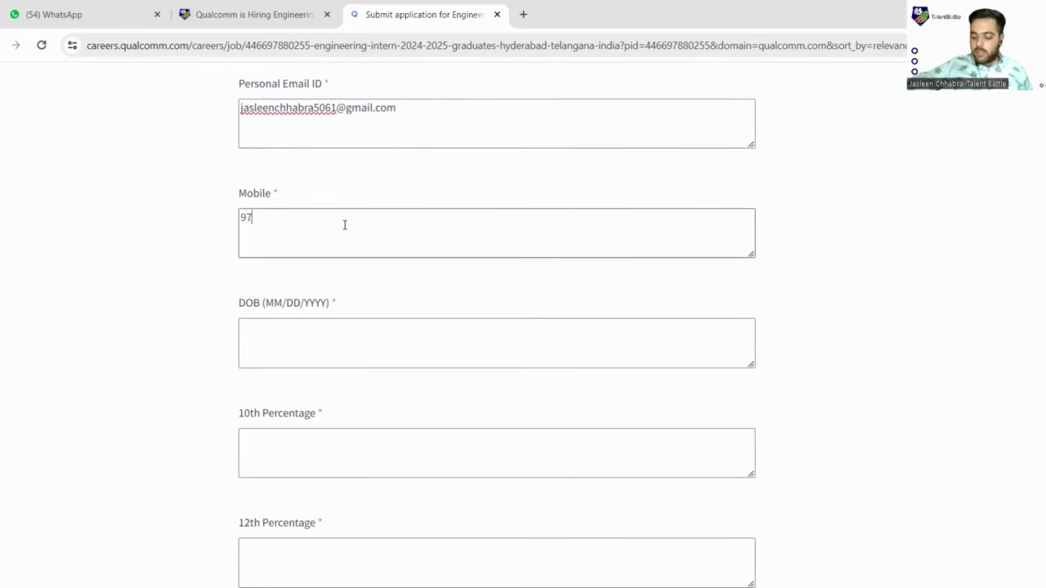
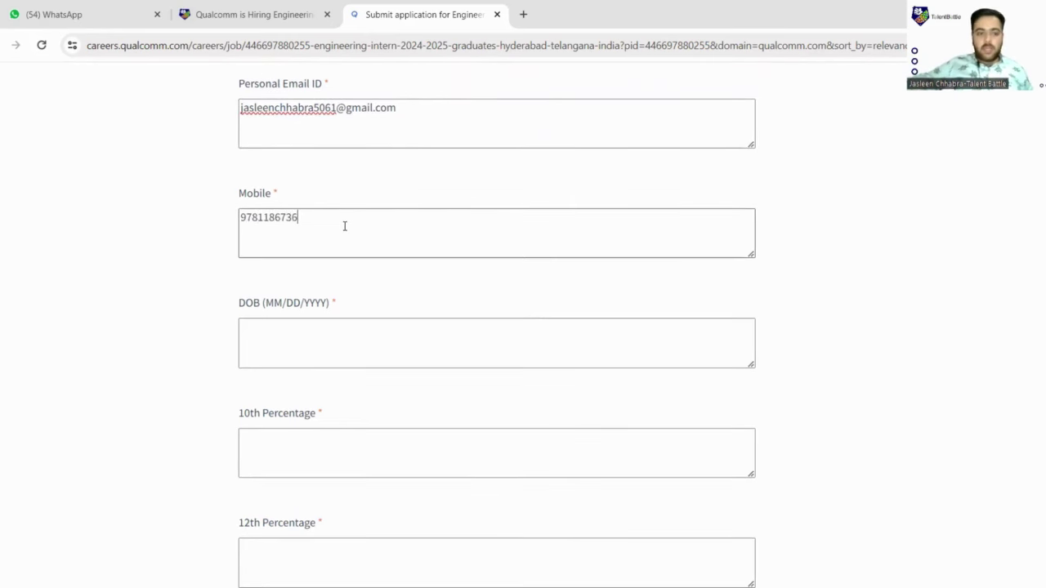
- Enter the applicant's date of birth in MM/DD/YYYY format
scroll(327, 200, "down", 2)
left_click(346, 191)
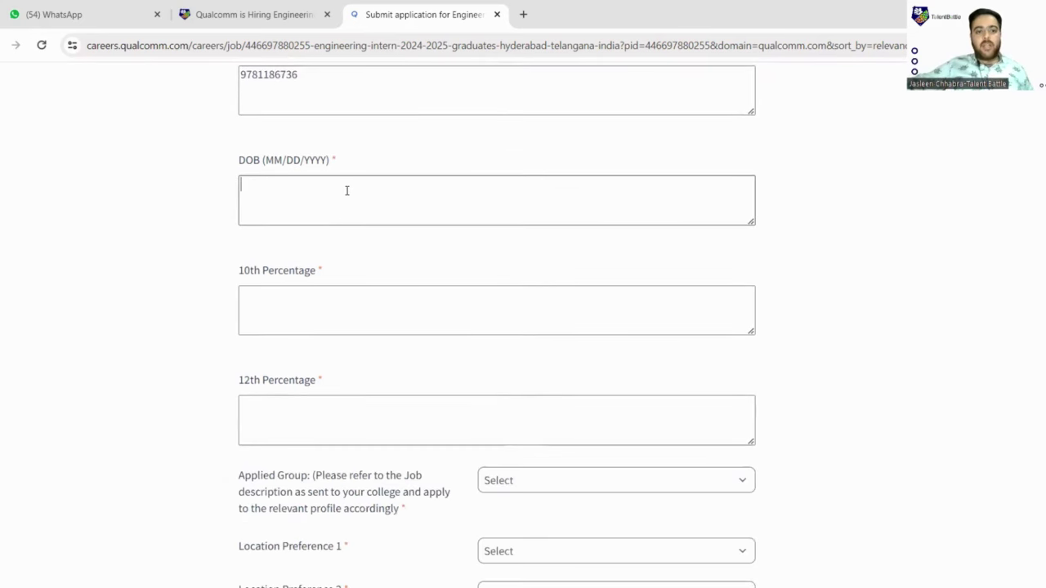
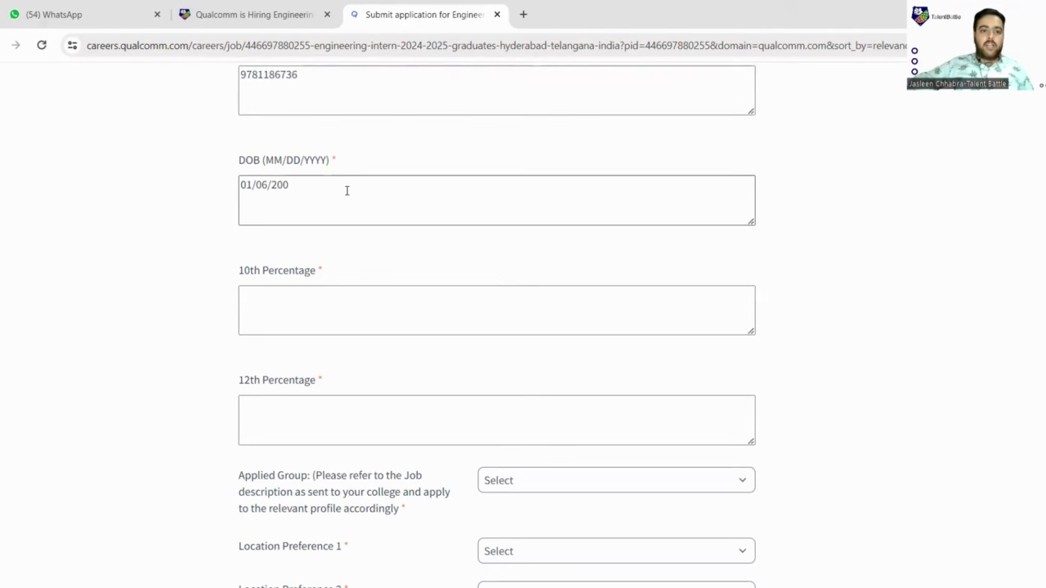
- Enter 90 as both the 10th and 12th percentage
scroll(336, 192, "down", 3)
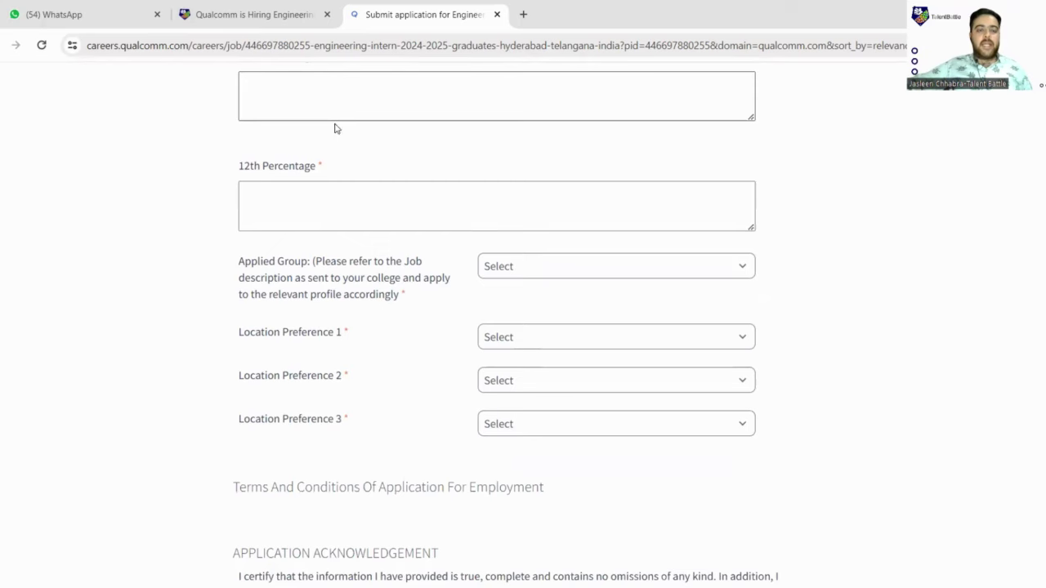
scroll(336, 128, "up", 1)
left_click(314, 168)
type("90")
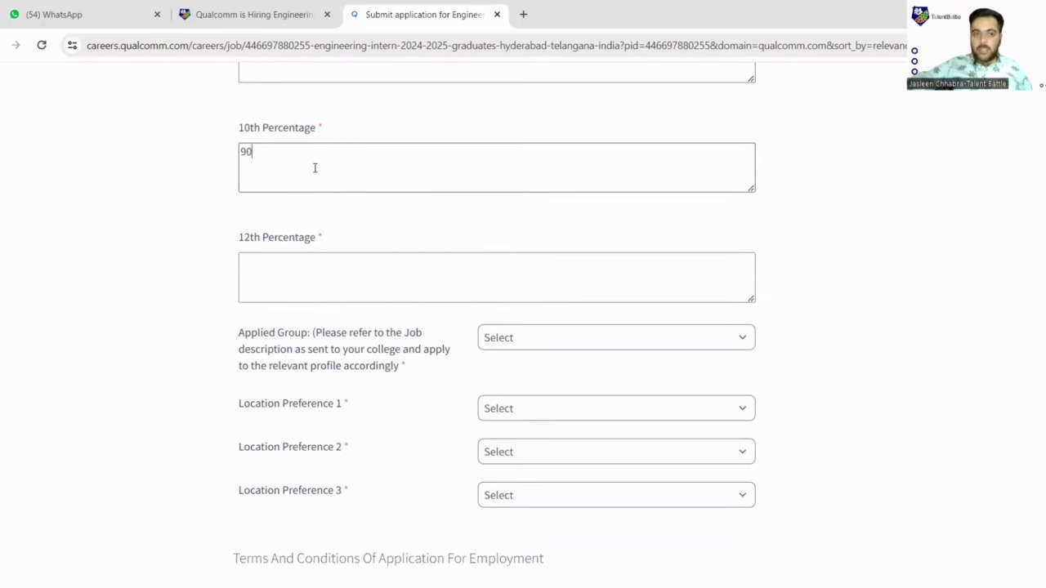
scroll(308, 196, "down", 1)
left_click(309, 202)
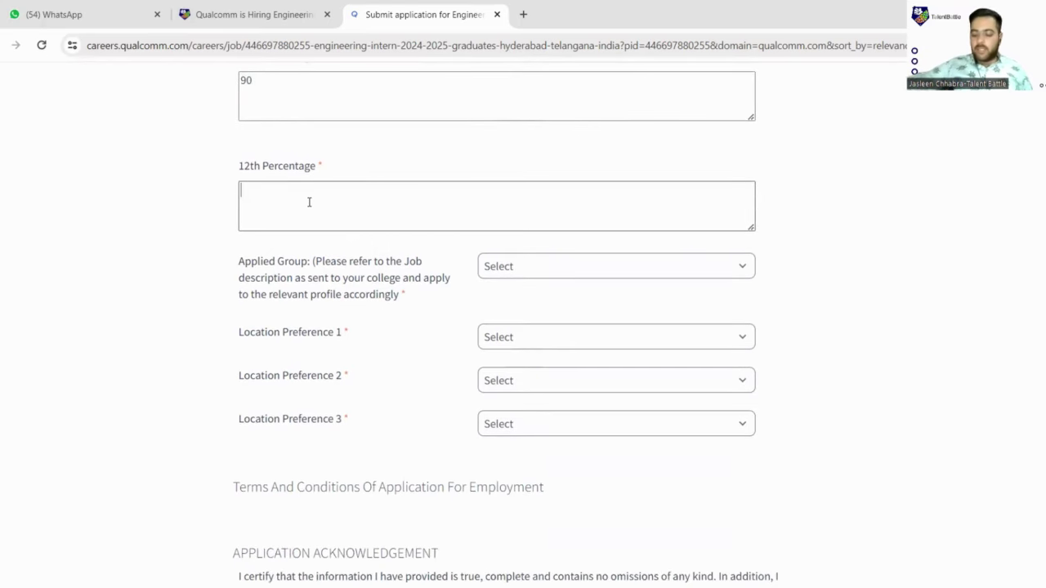
type("90")
scroll(309, 204, "down", 2)
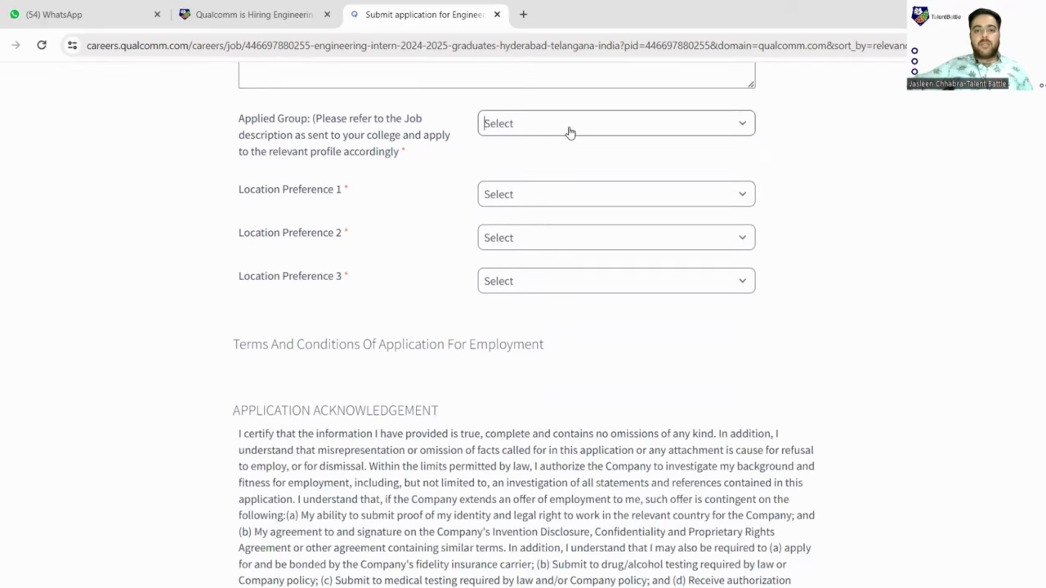
- Choose Hardware as the applied group with location preferences Bangalore, Chennai, Bangalore
left_click(570, 132)
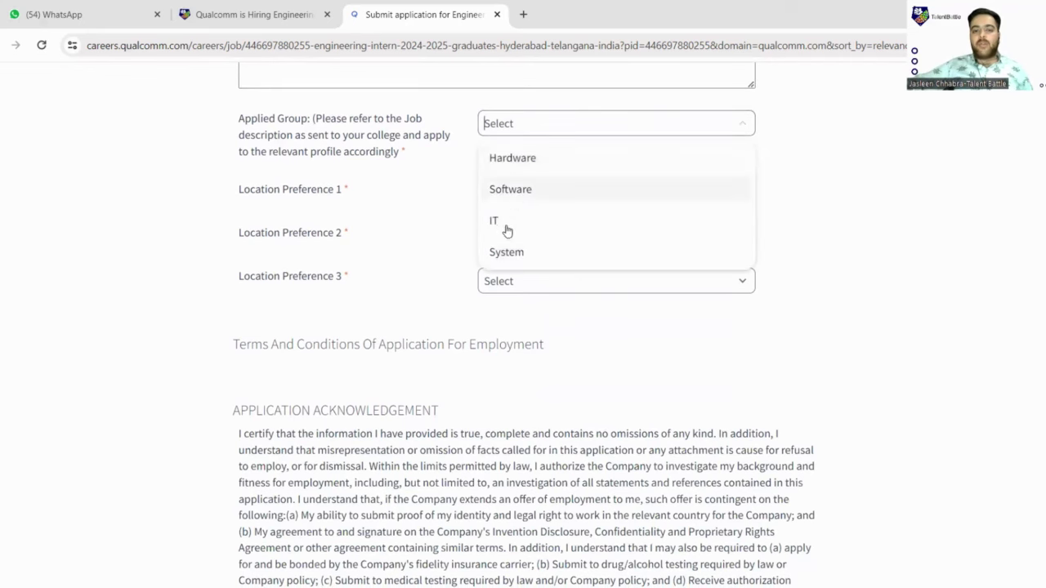
left_click(519, 166)
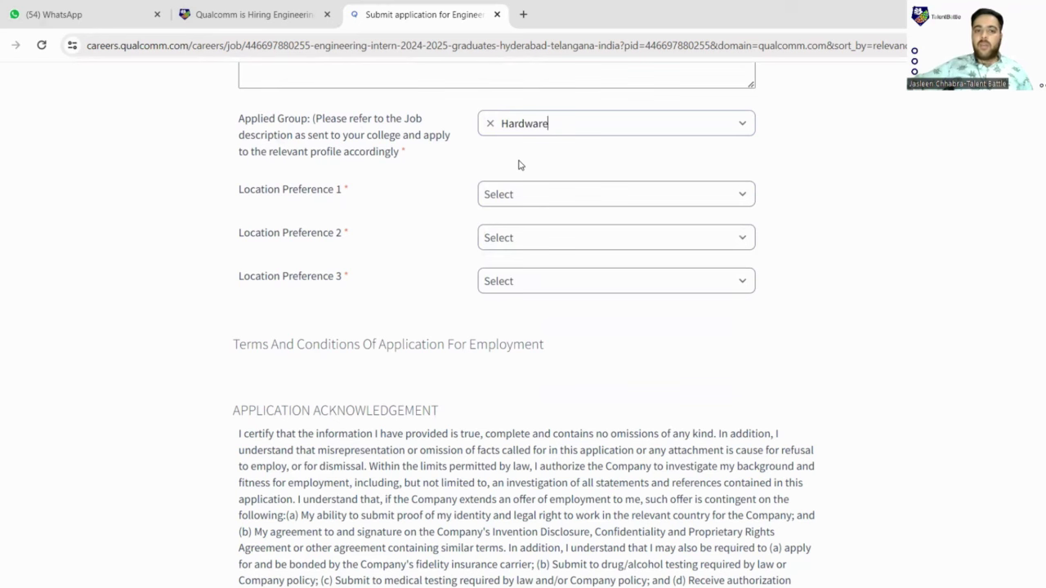
scroll(523, 184, "down", 1)
left_click(515, 133)
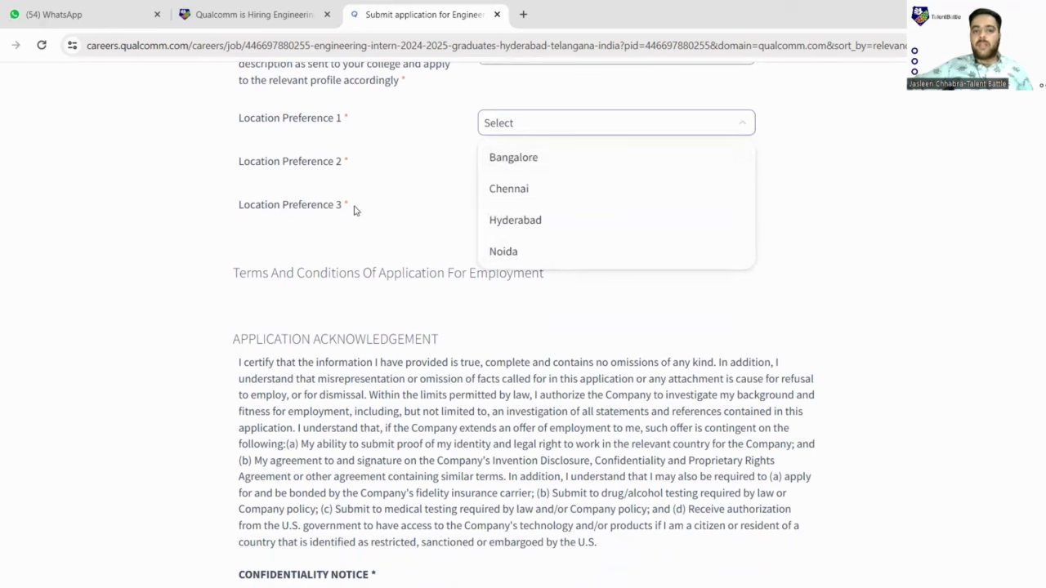
left_click(506, 164)
left_click(506, 166)
left_click(508, 232)
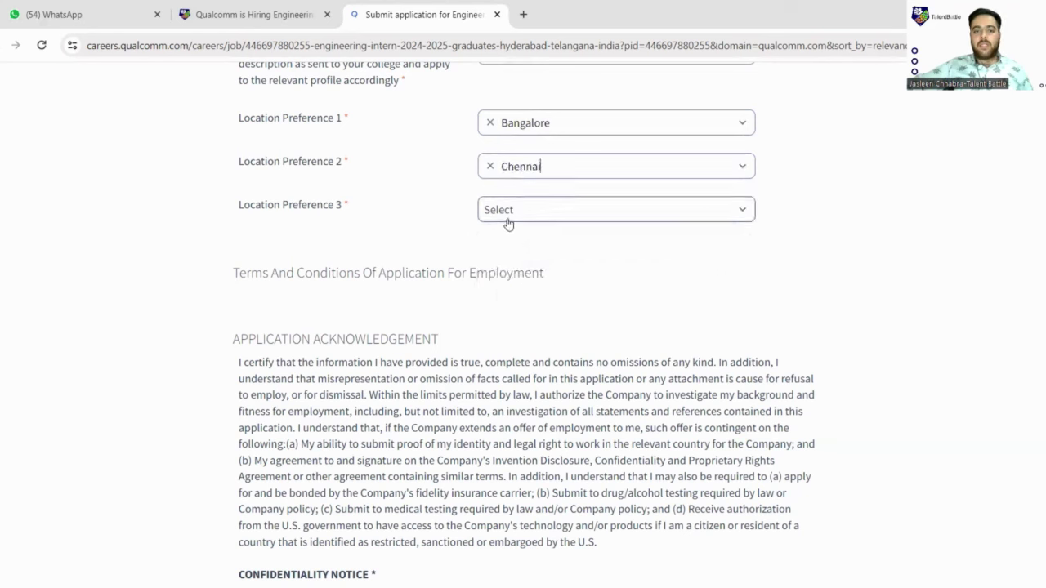
left_click(515, 205)
left_click(509, 243)
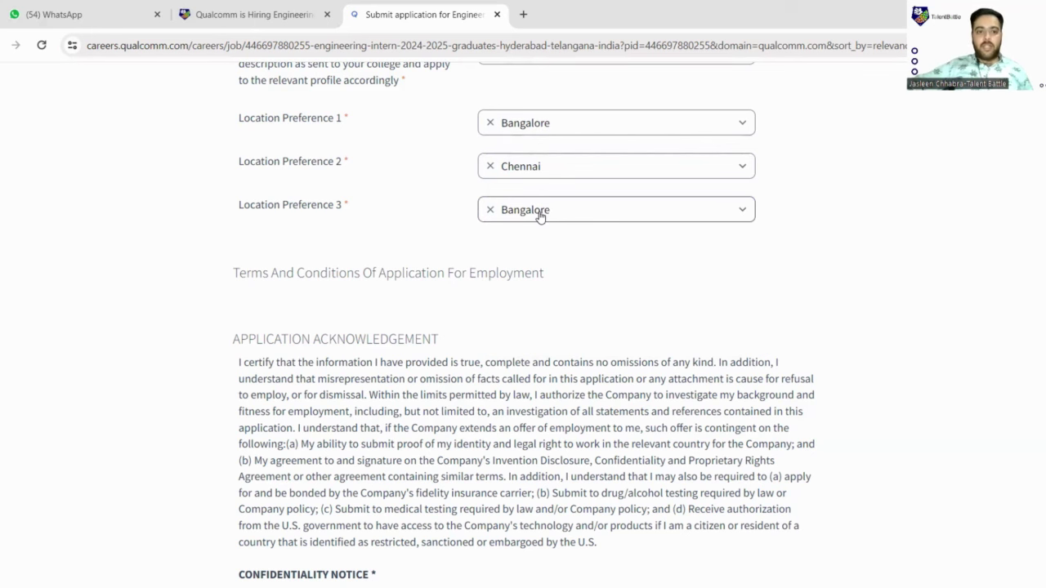
- Tick the 'I consent' Terms and Conditions checkbox and submit the Engineering Intern application
scroll(540, 217, "down", 4)
scroll(567, 313, "down", 2)
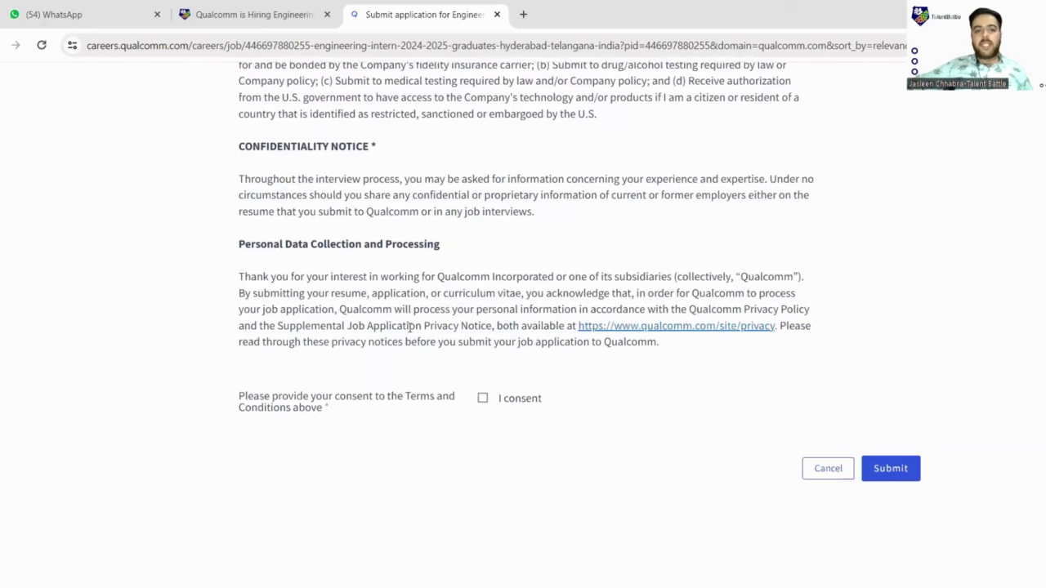
left_click(482, 399)
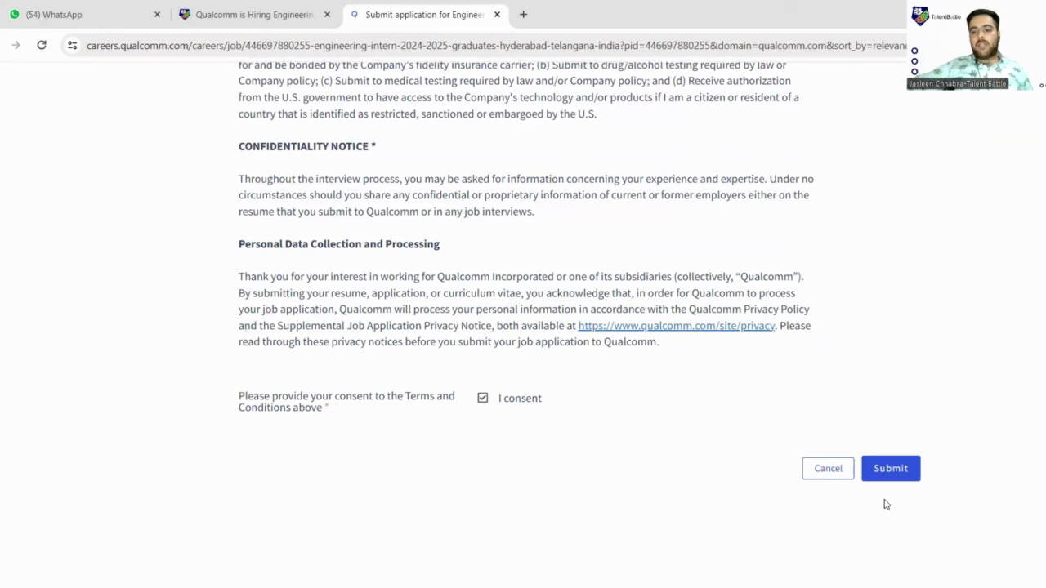
left_click(899, 470)
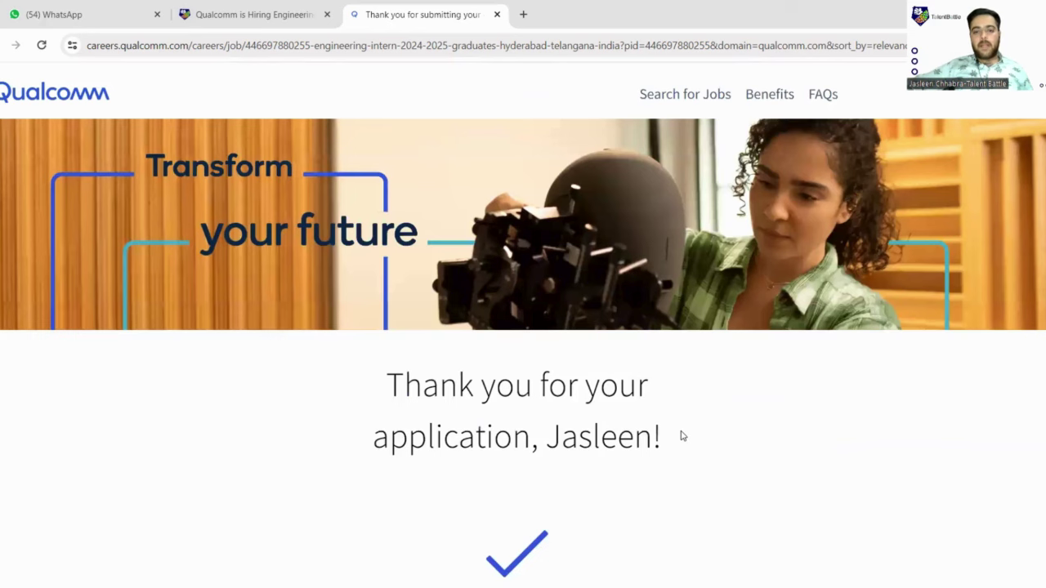
scroll(682, 436, "down", 2)
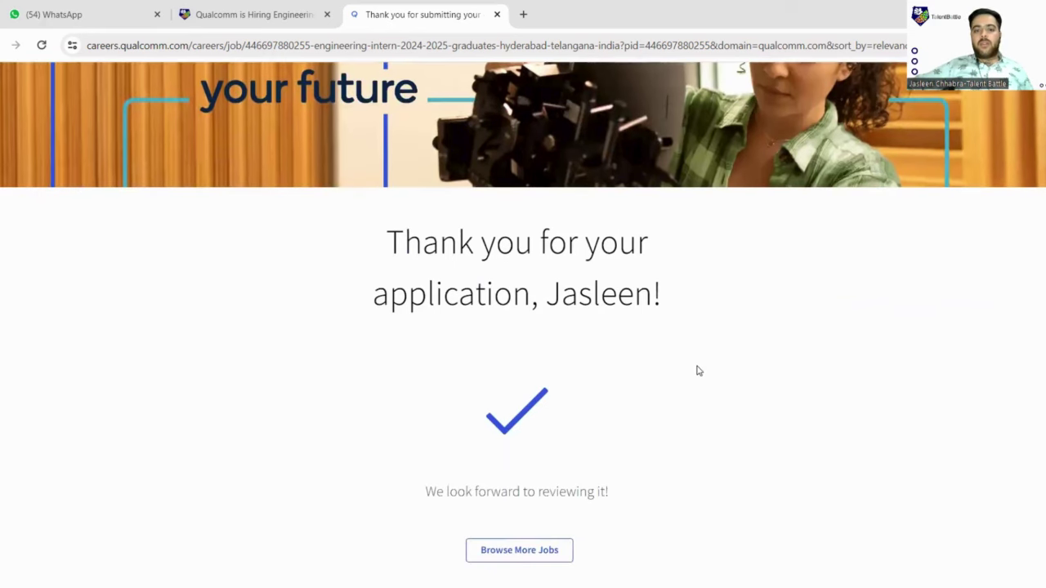
scroll(697, 371, "down", 2)
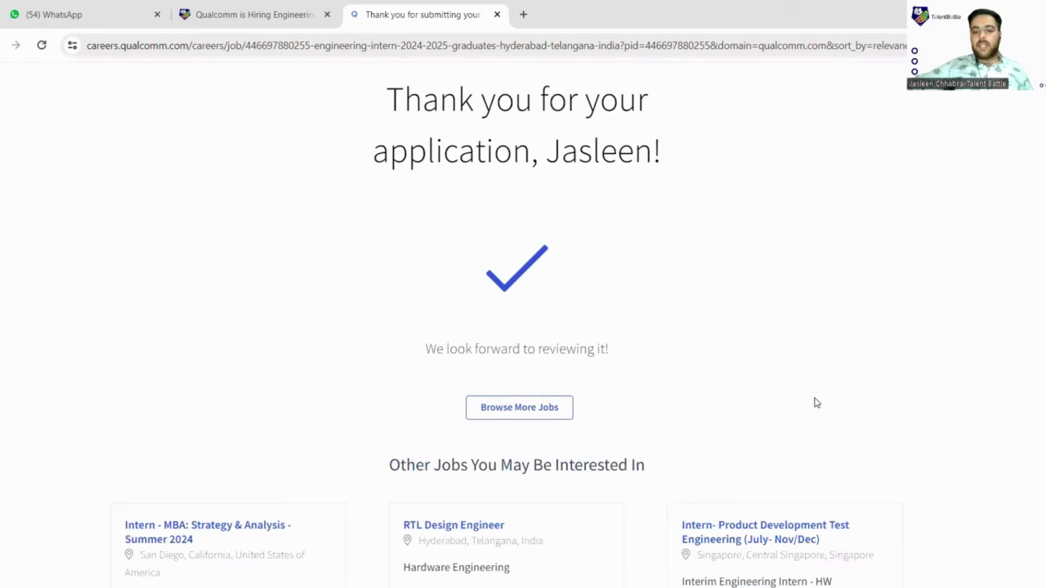
scroll(715, 397, "up", 4)
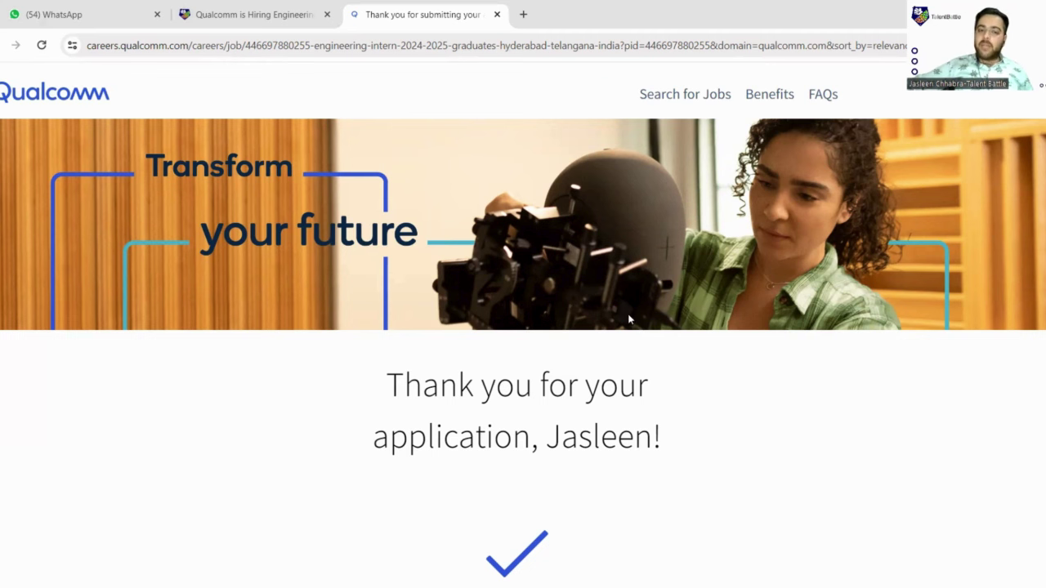
scroll(581, 329, "down", 4)
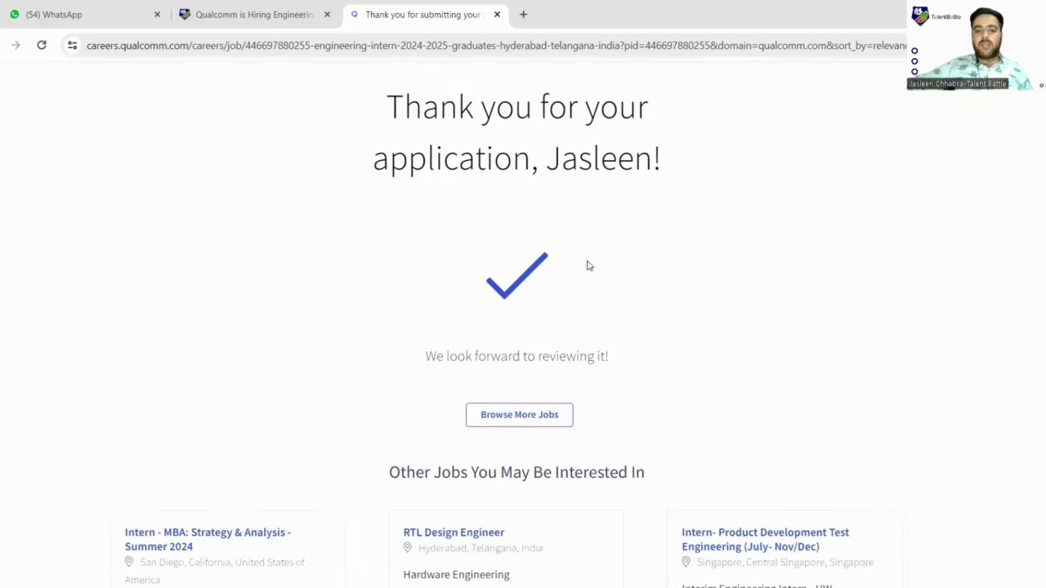